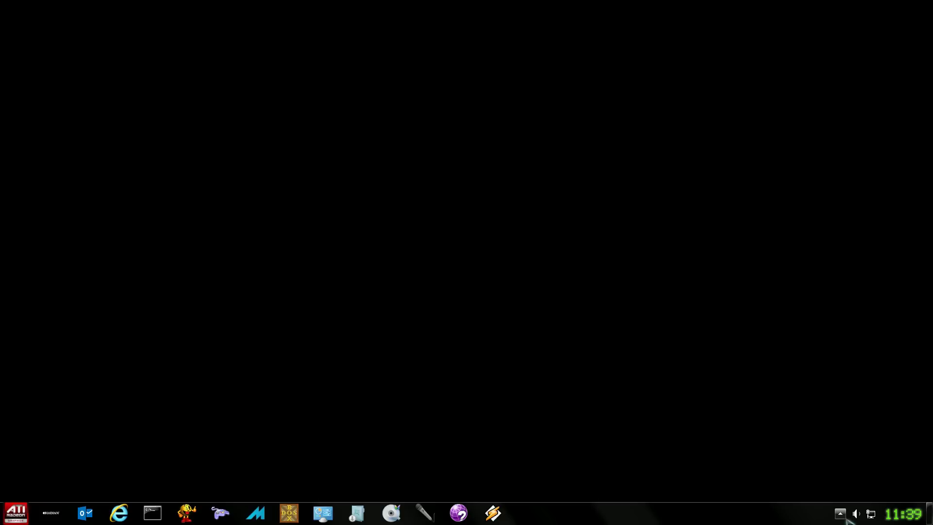
# Step: Open the Network Connections adapter list via the Network and Sharing Center
pyautogui.rightClick(871, 516)
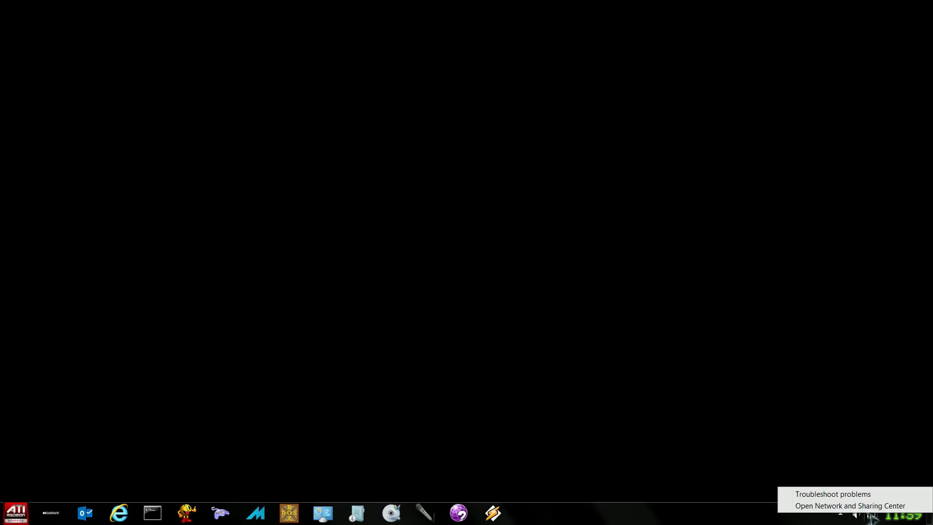
pyautogui.click(870, 508)
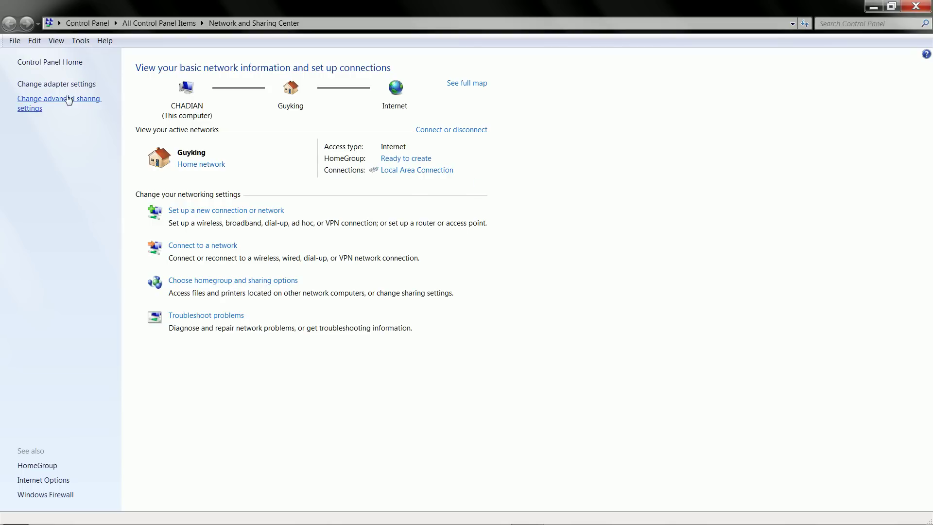
pyautogui.click(58, 85)
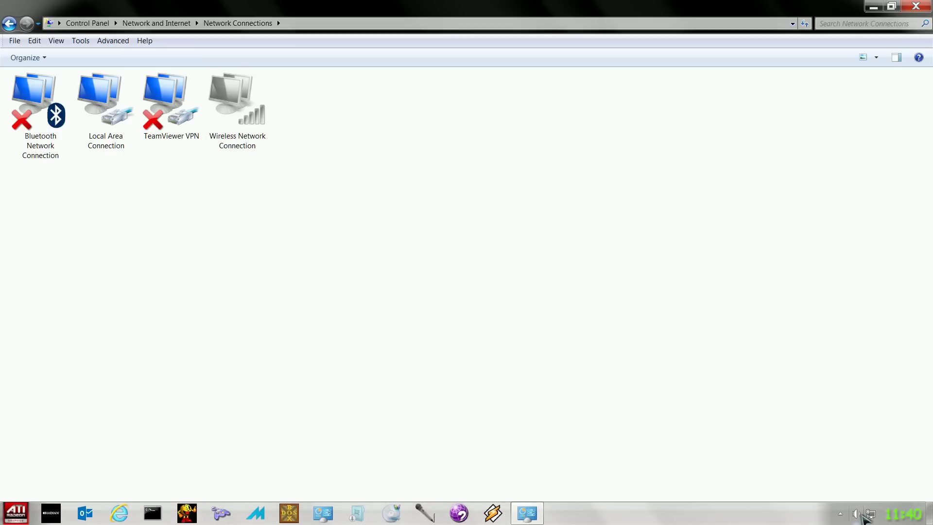
# Step: Open the computer's System properties page from the Start menu's Computer entry
pyautogui.moveTo(881, 519)
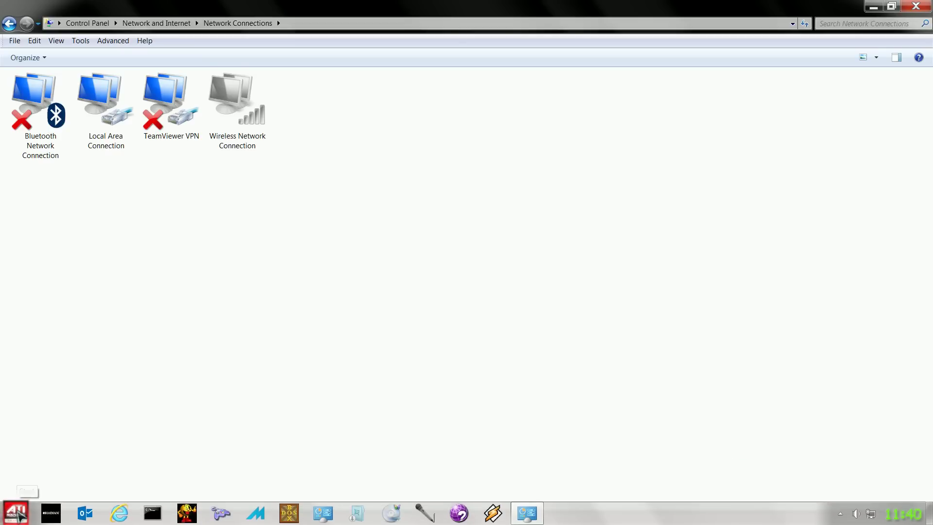
pyautogui.click(20, 514)
pyautogui.moveTo(199, 310)
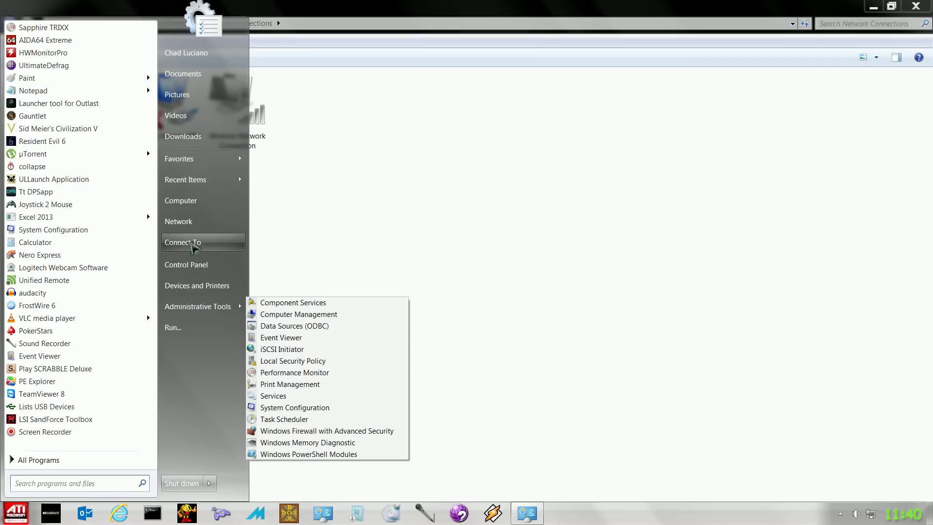
pyautogui.rightClick(199, 200)
pyautogui.click(231, 313)
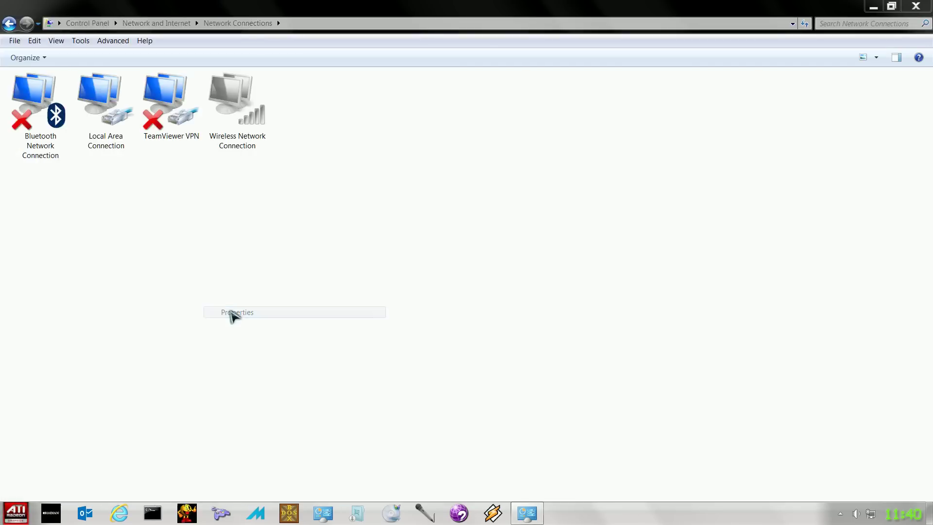
# Step: Open Device Manager full-screen and bring up the Realtek wireless adapter's properties
pyautogui.click(41, 84)
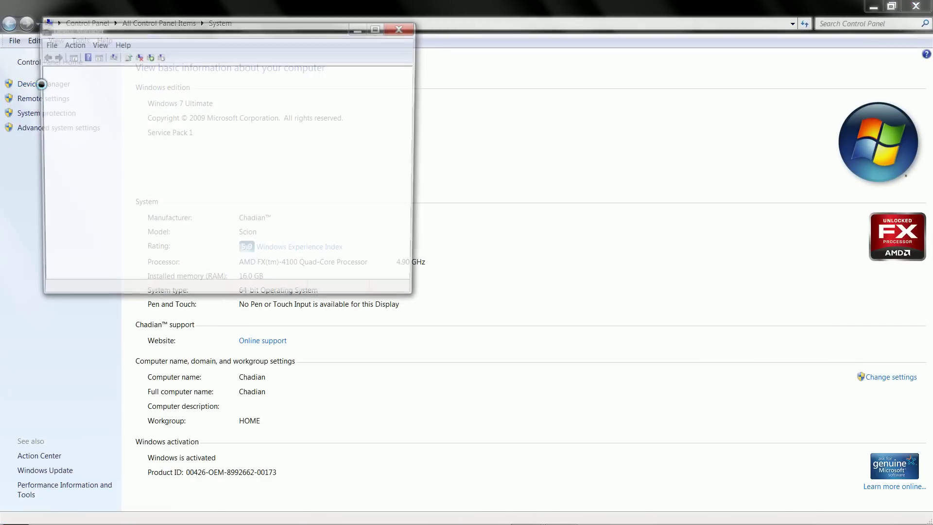
pyautogui.click(376, 28)
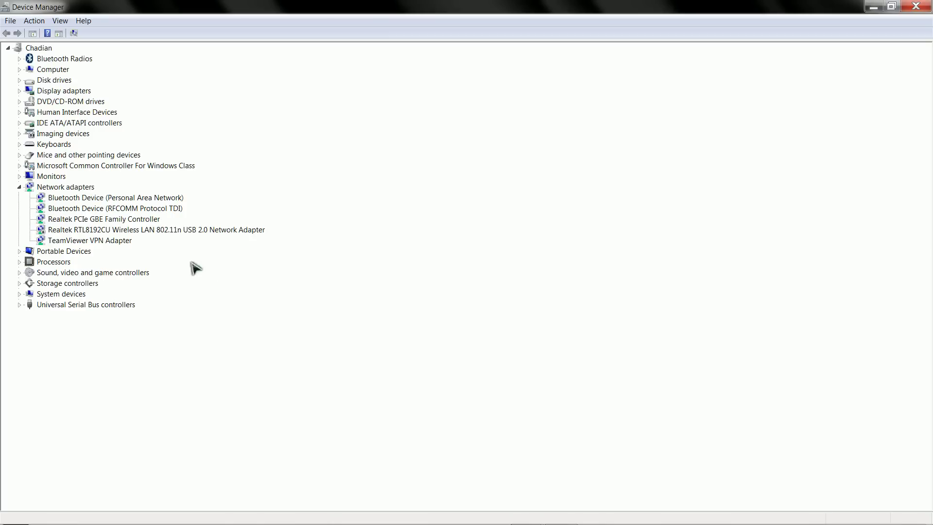
pyautogui.click(120, 230)
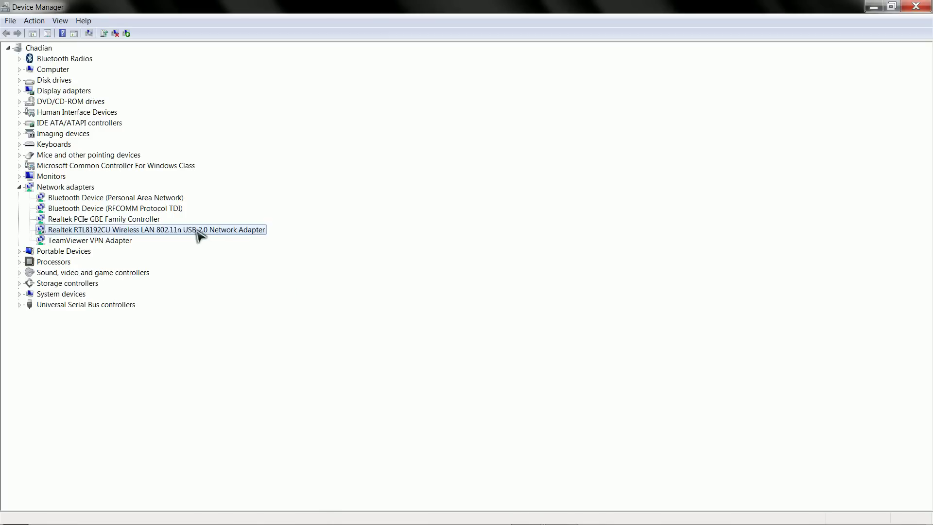
pyautogui.doubleClick(199, 231)
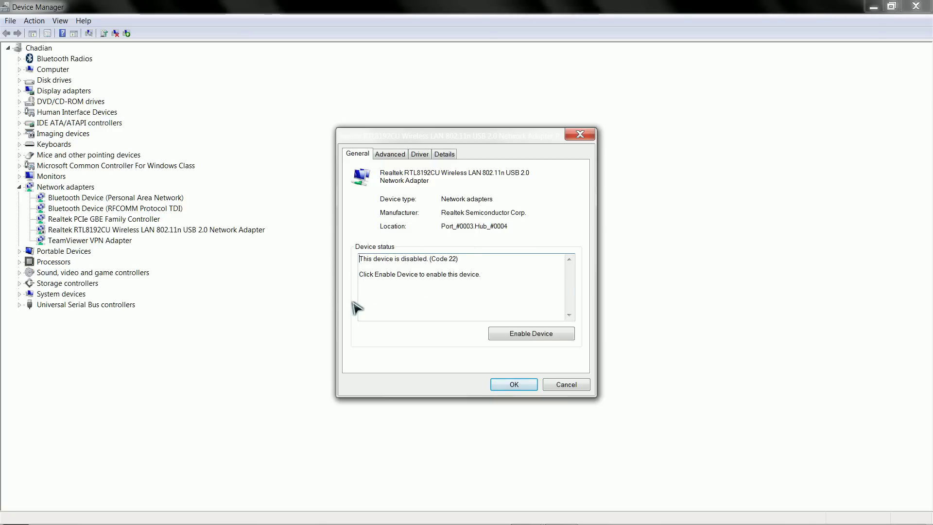
# Step: Confirm the adapter's Advanced Wireless Mode is IEEE 802.11b/g/n, then cancel without changes
pyautogui.click(391, 156)
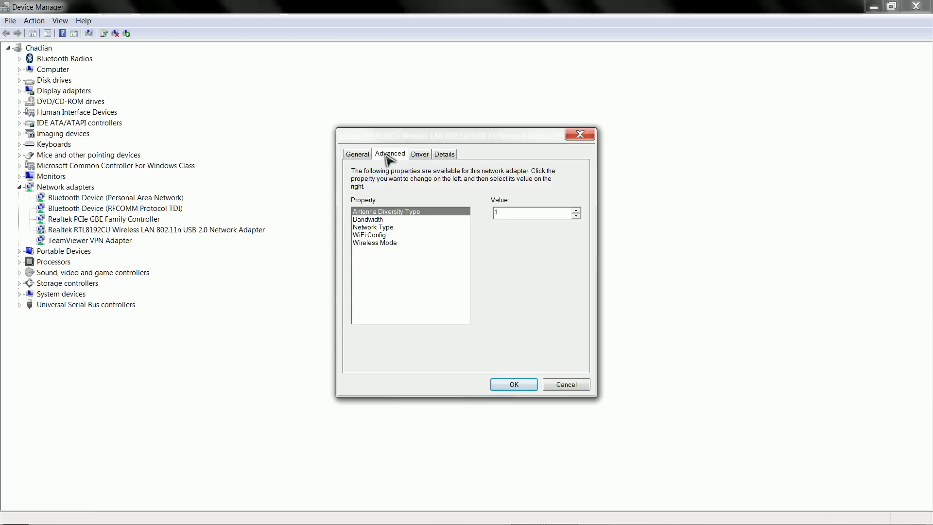
pyautogui.click(377, 242)
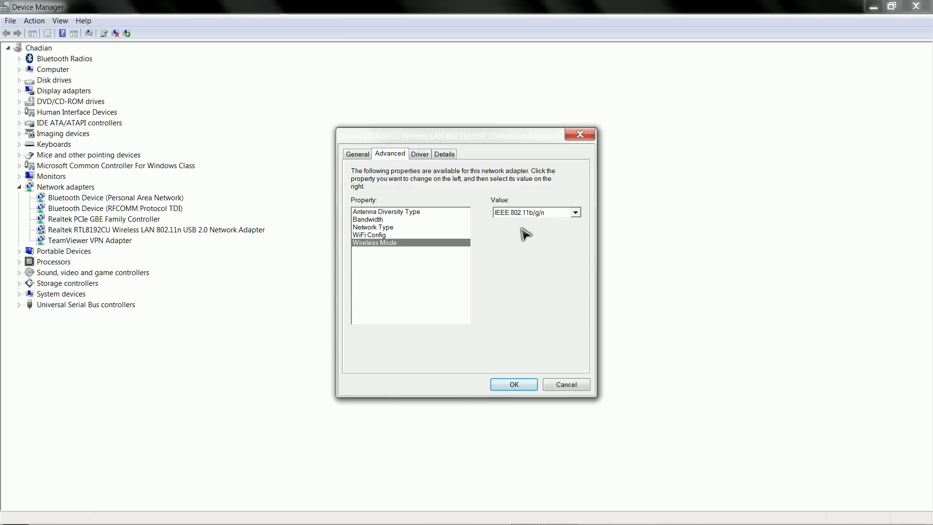
pyautogui.click(576, 213)
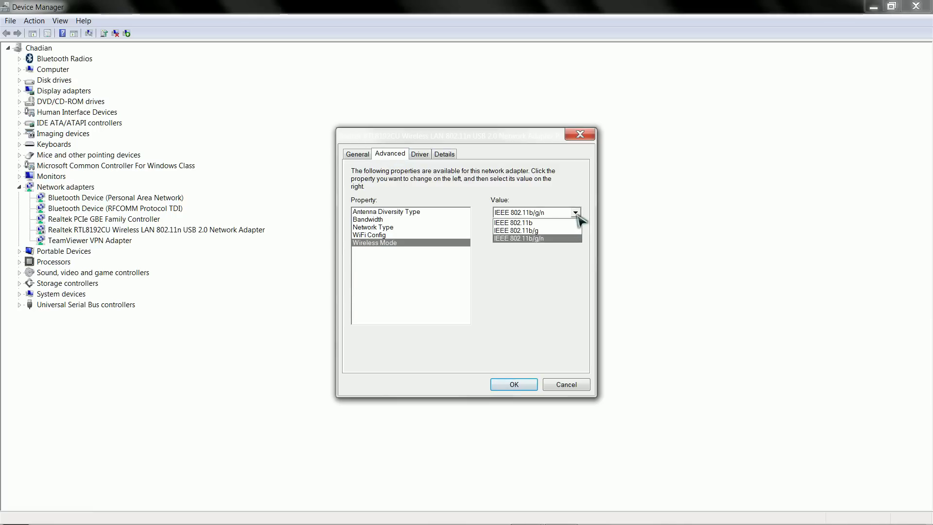
pyautogui.click(573, 262)
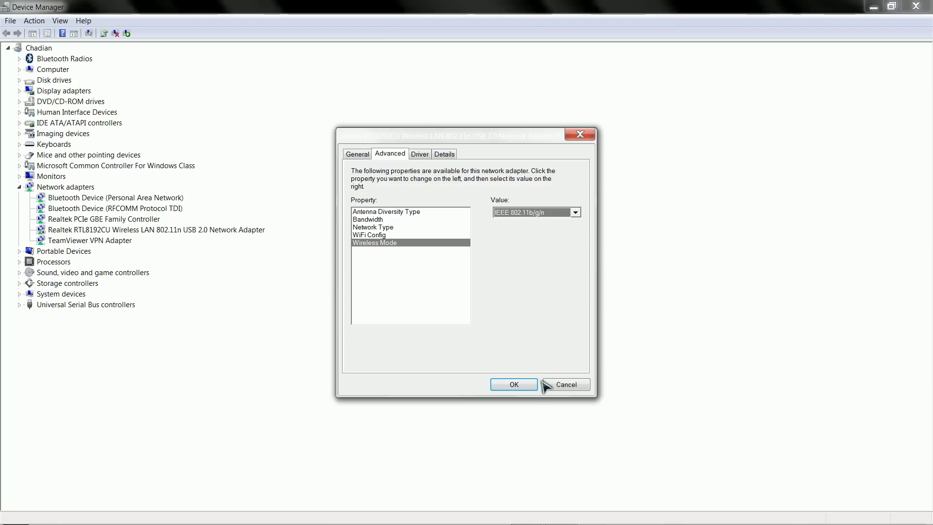
pyautogui.click(562, 387)
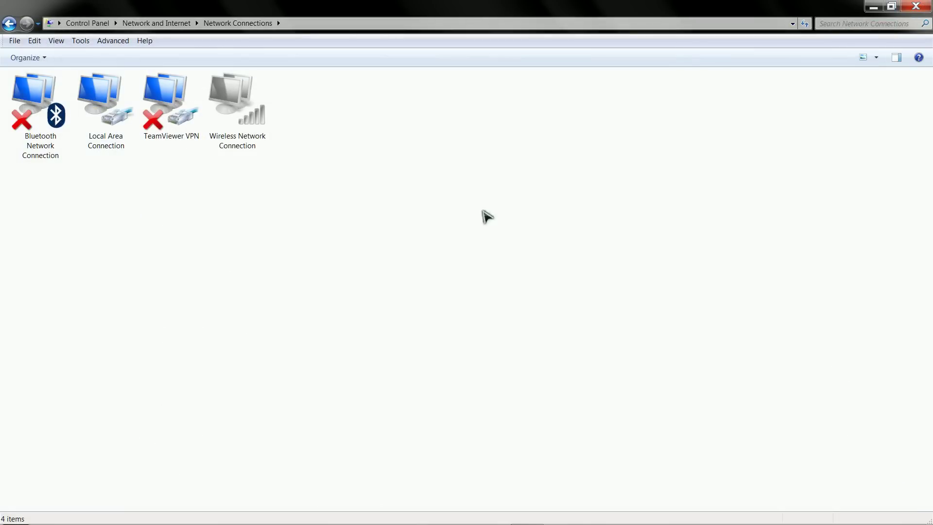
# Step: Enable the Wireless Network Connection and check connection status in the Network and Sharing Center
pyautogui.rightClick(240, 115)
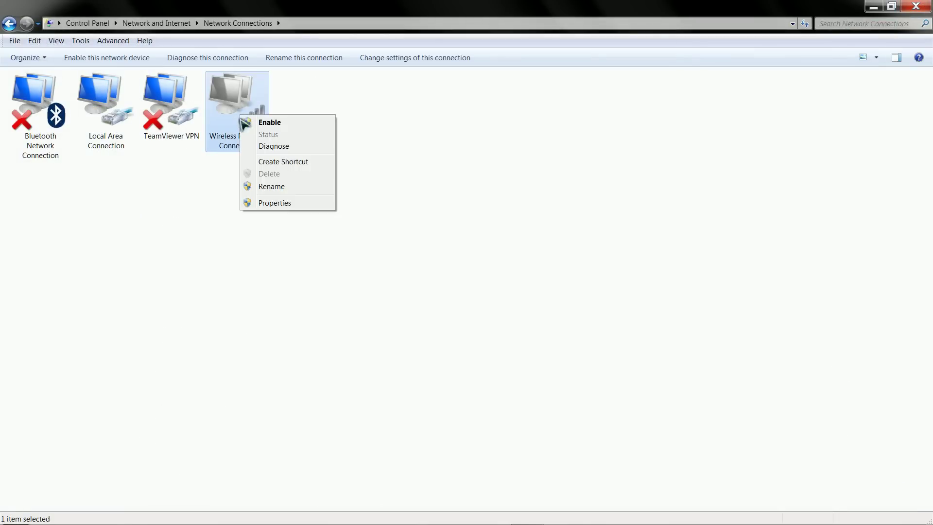
pyautogui.click(275, 125)
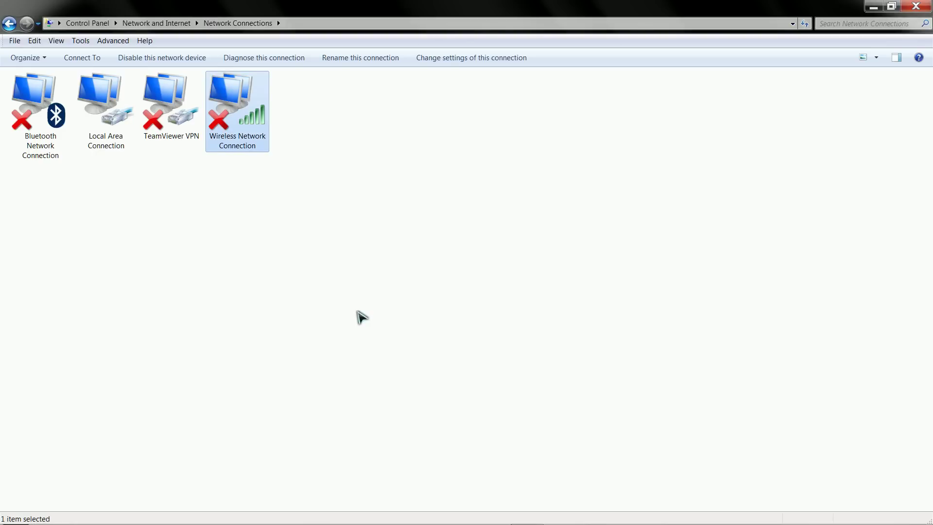
pyautogui.moveTo(840, 523)
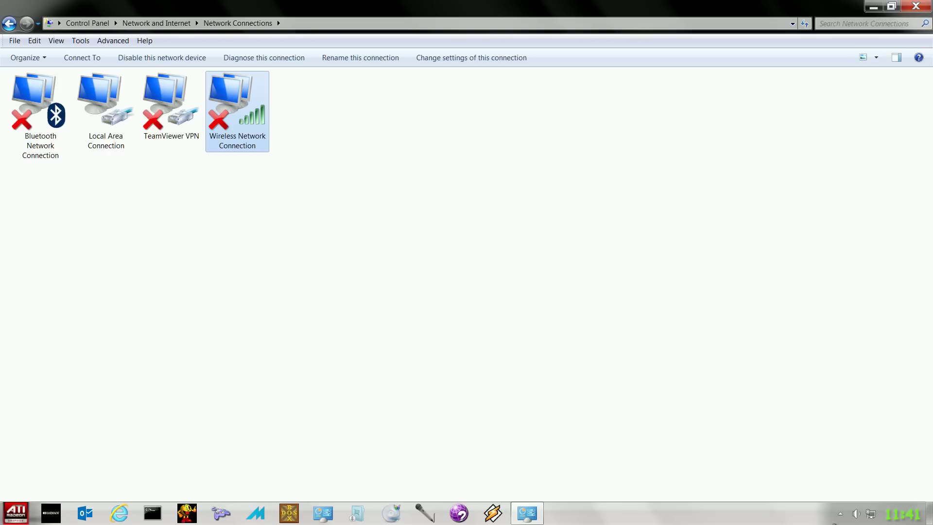
pyautogui.click(870, 514)
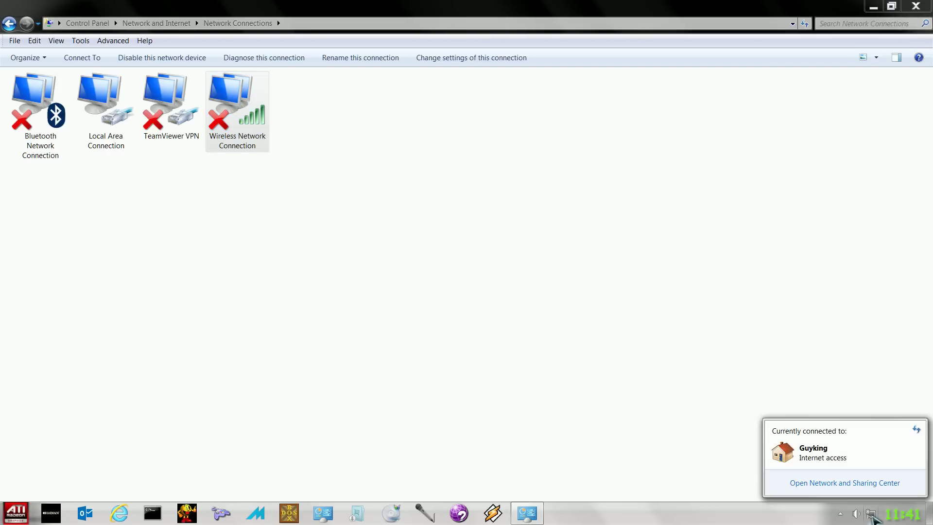
pyautogui.click(863, 483)
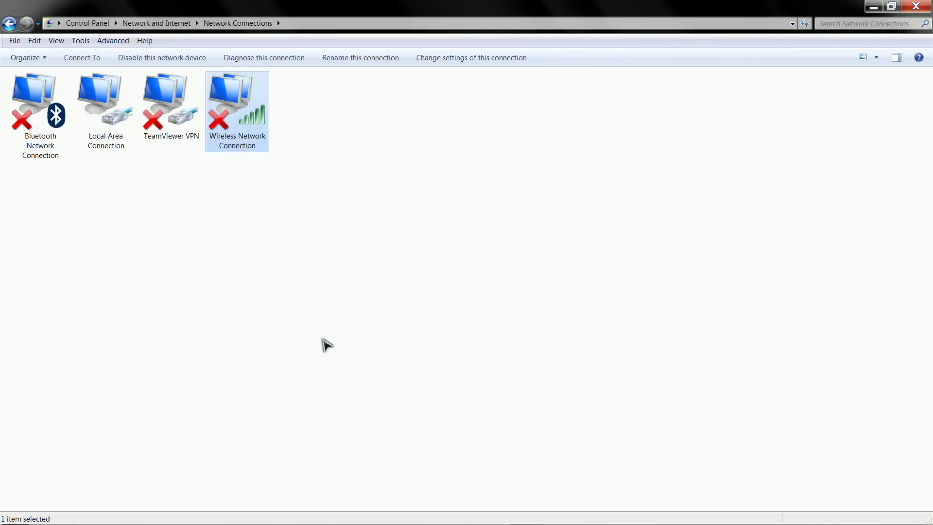
# Step: Launch Services from Control Panel's Administrative Tools and maximize its window
pyautogui.click(16, 513)
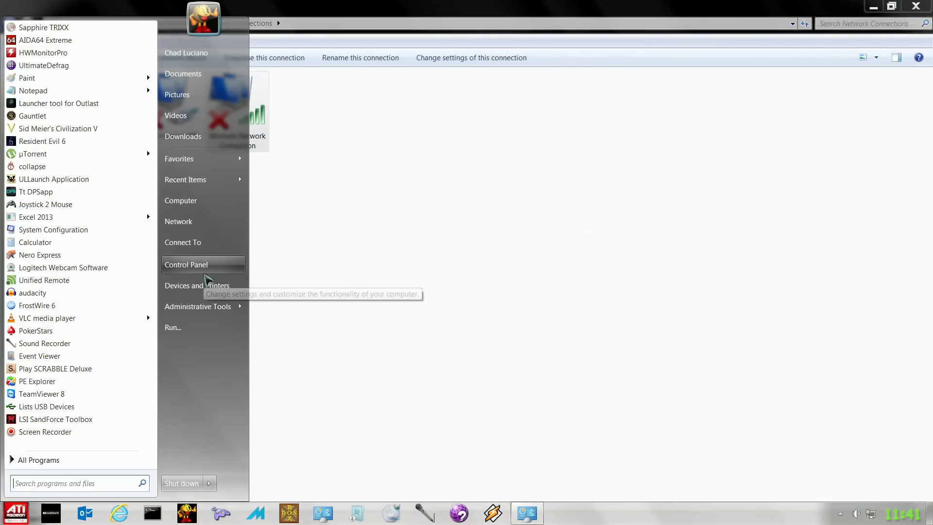
pyautogui.click(206, 274)
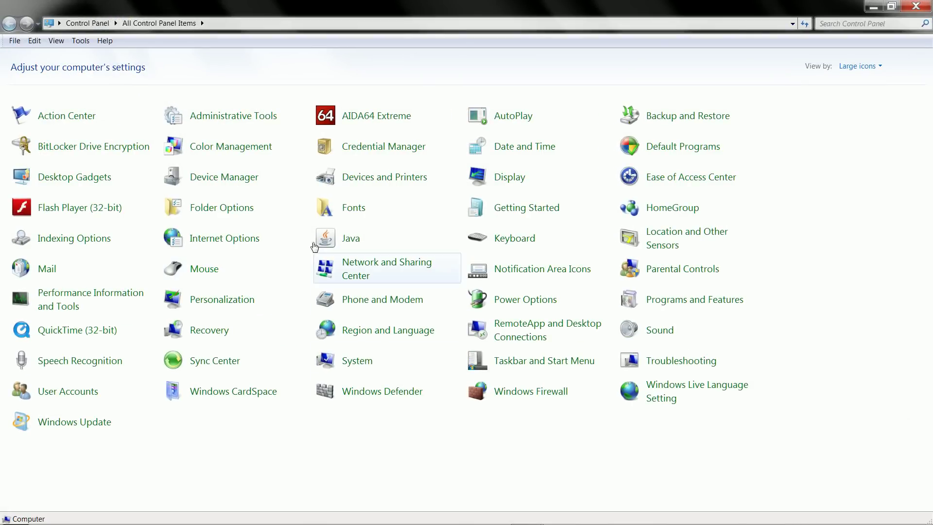
pyautogui.click(250, 121)
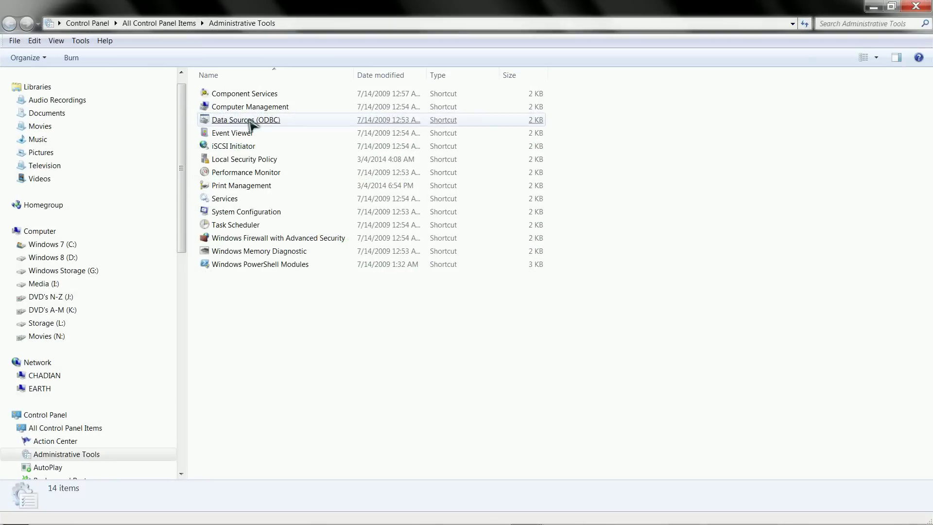
pyautogui.click(250, 122)
pyautogui.click(226, 203)
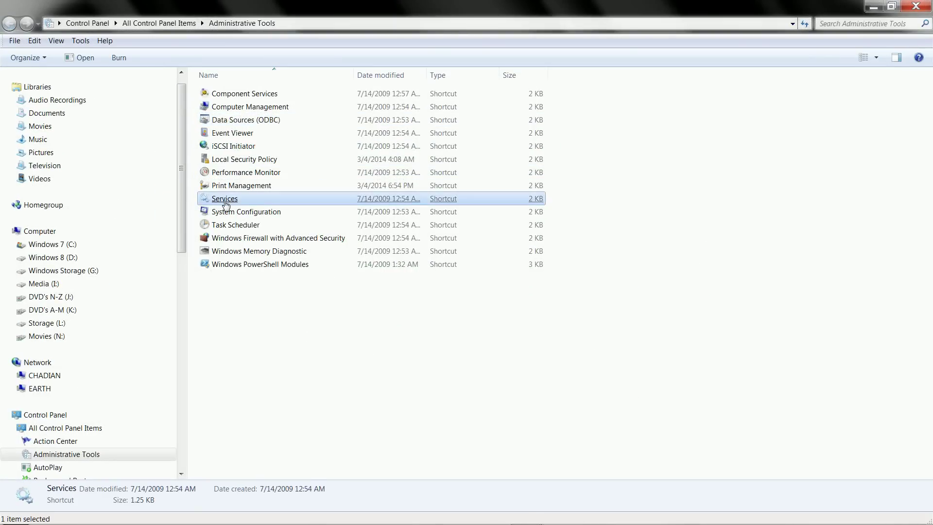
pyautogui.doubleClick(225, 203)
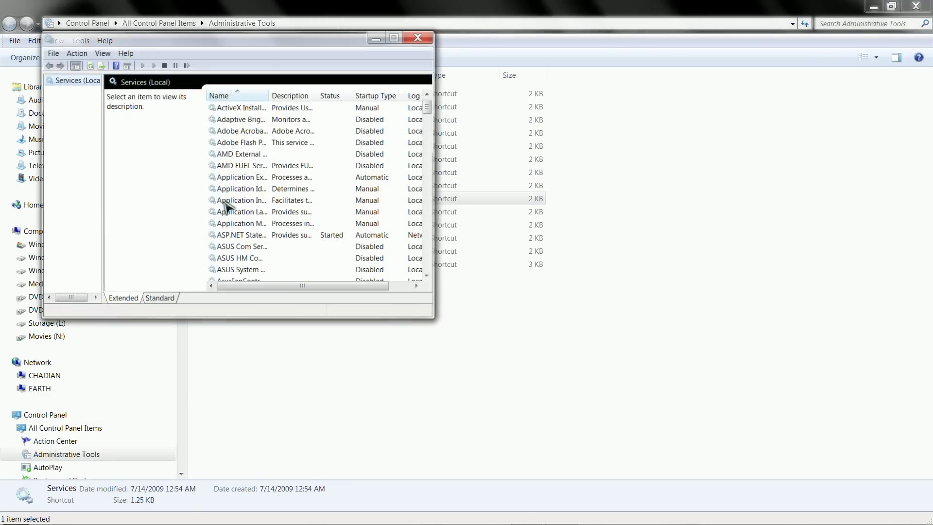
pyautogui.click(395, 37)
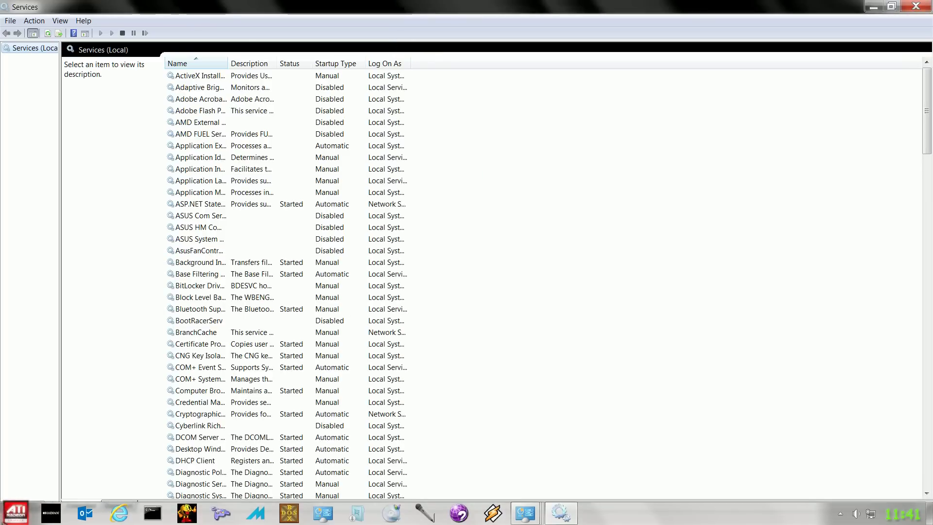
pyautogui.press('super')
pyautogui.click(743, 343)
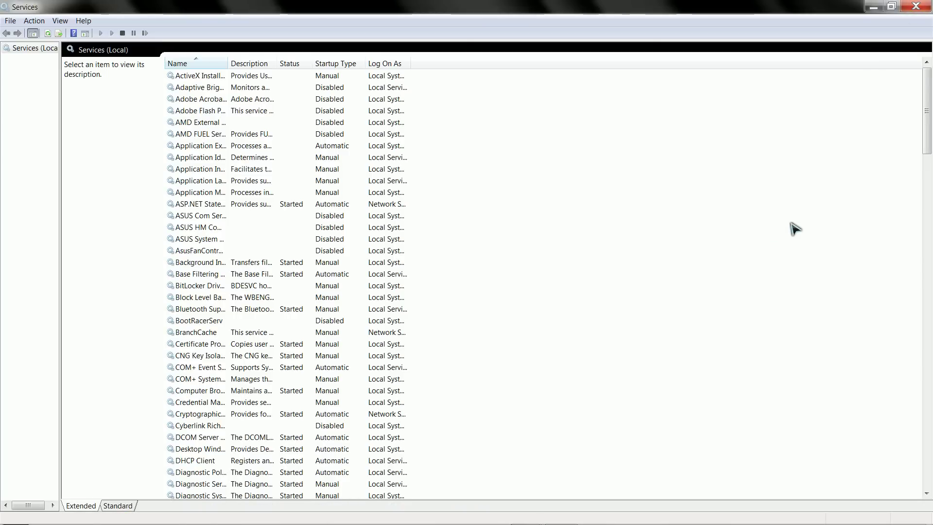
# Step: Run 'services' from the Run box and maximize the new Services window
pyautogui.press('super+r')
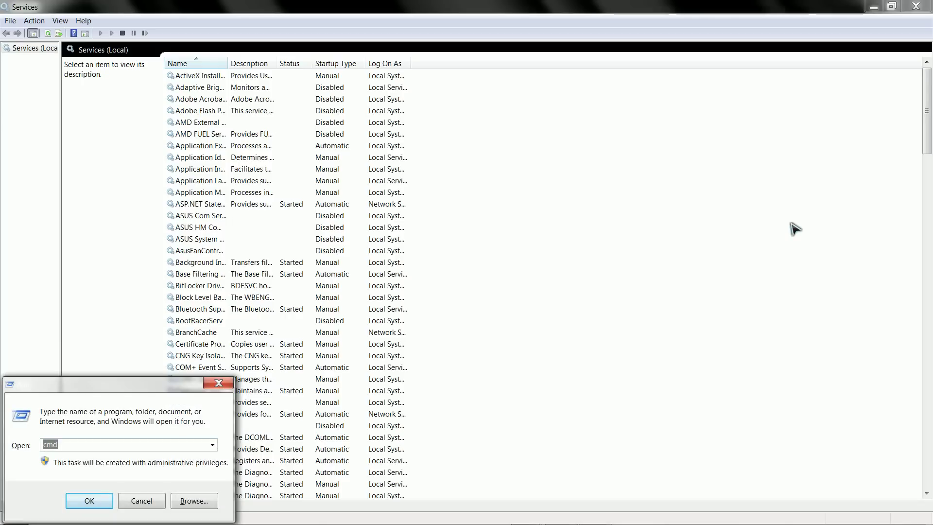
pyautogui.press('BackSpace')
pyautogui.write('servi')
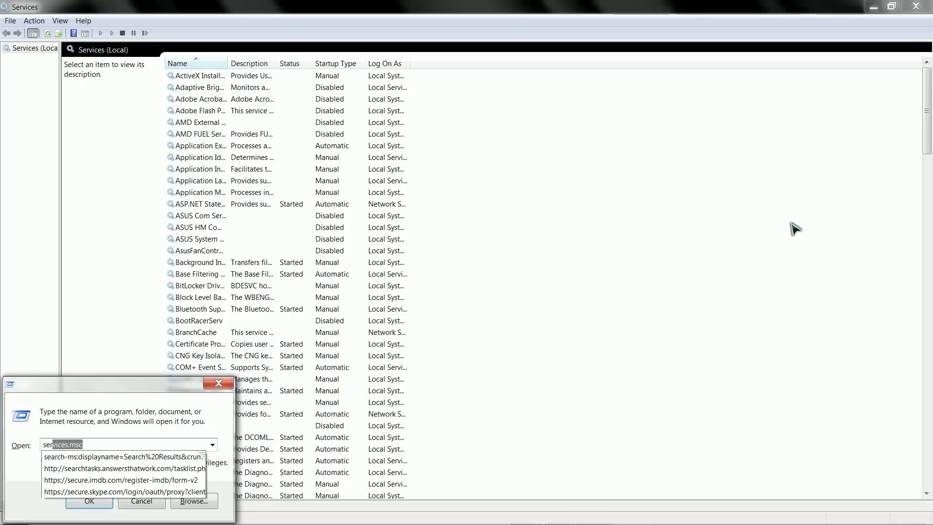
pyautogui.write('ces')
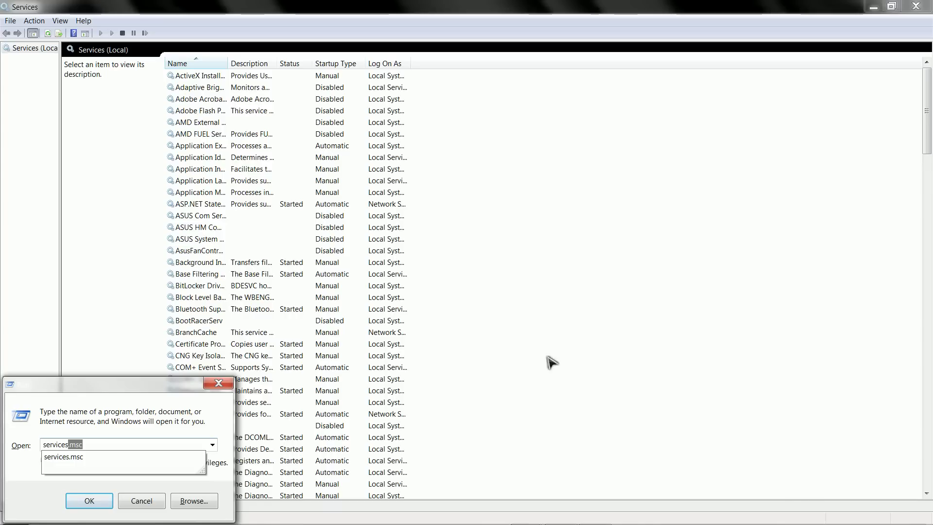
pyautogui.press('Return')
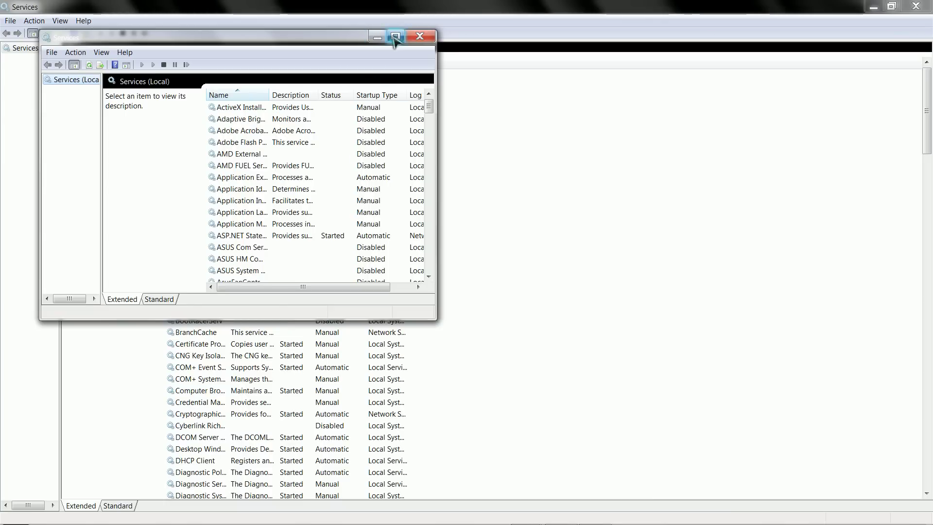
pyautogui.click(395, 36)
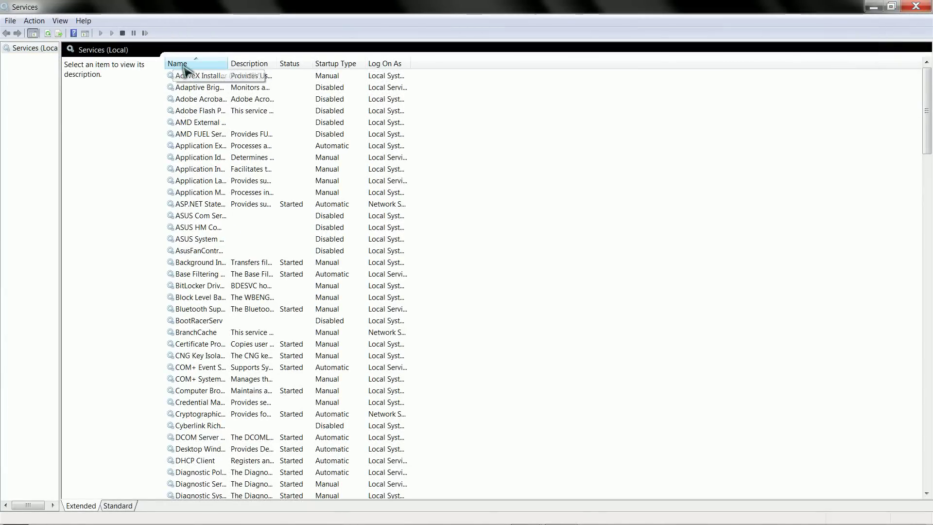
# Step: Sort services by name descending, widen the Name column, and open WLAN AutoConfig's properties
pyautogui.click(183, 64)
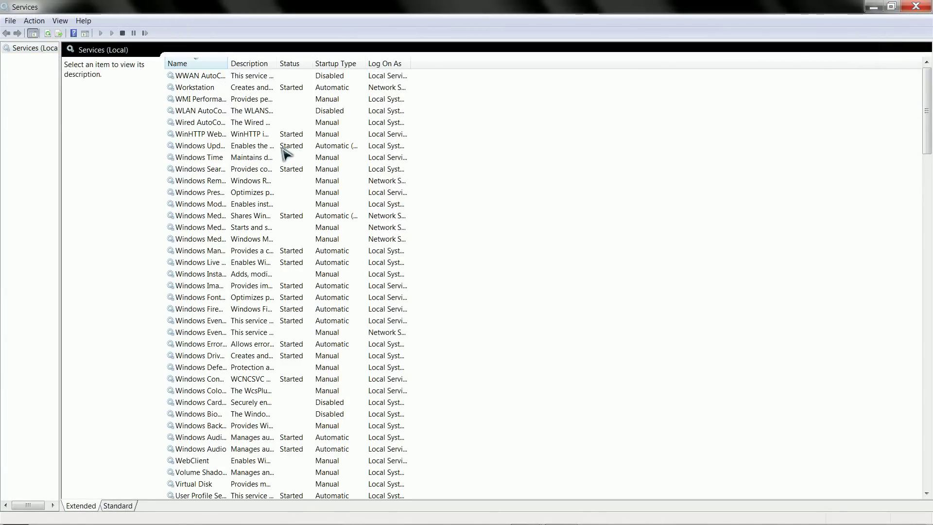
pyautogui.doubleClick(228, 63)
pyautogui.click(207, 109)
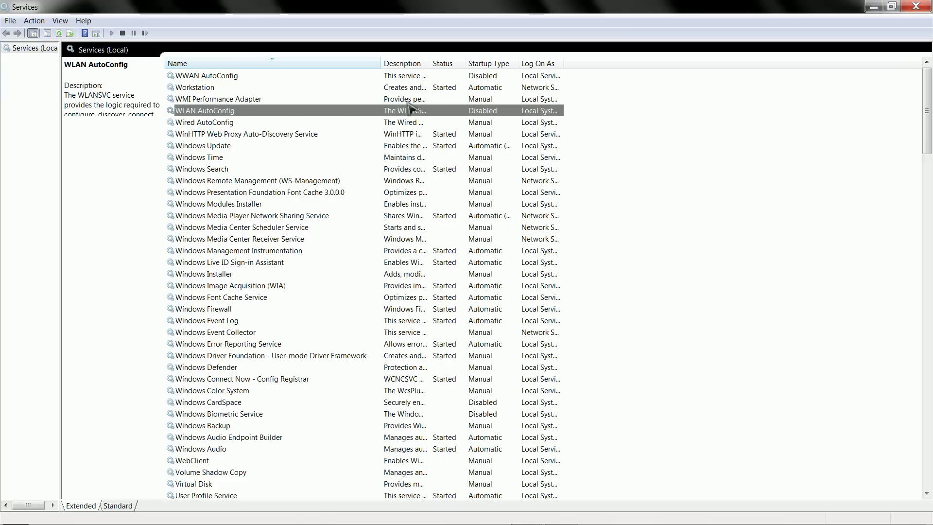
pyautogui.rightClick(476, 108)
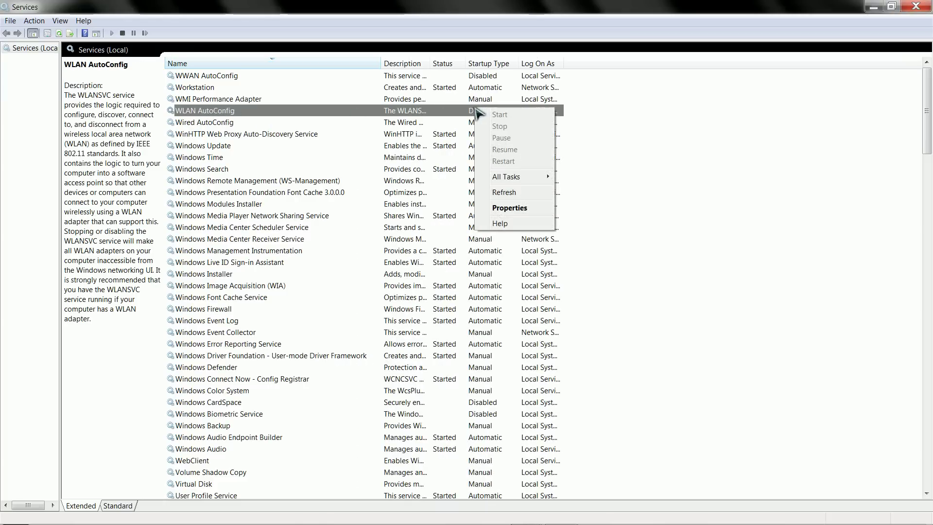
pyautogui.click(515, 208)
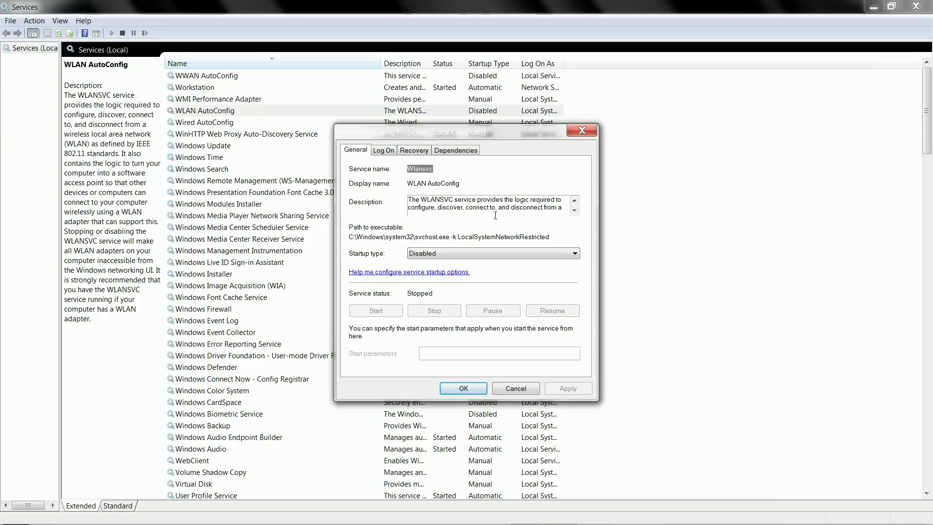
pyautogui.click(576, 210)
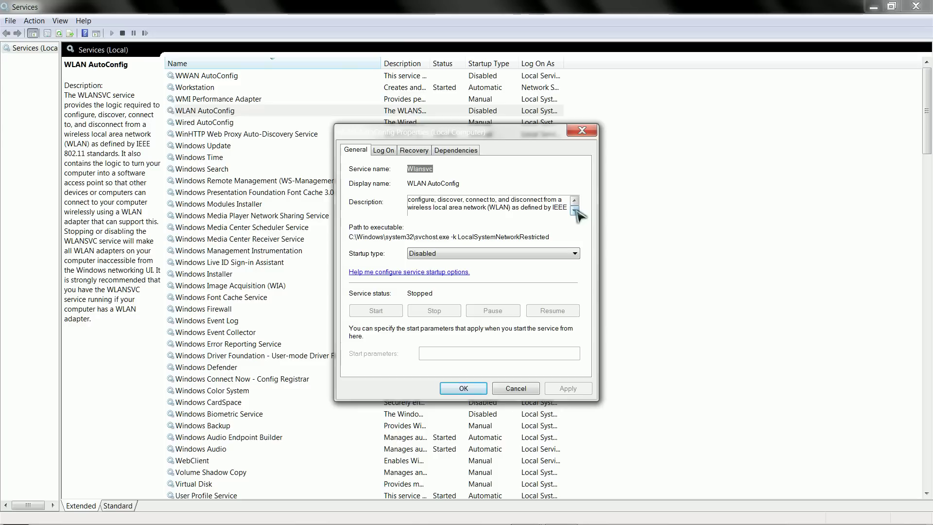
pyautogui.click(575, 210)
pyautogui.click(575, 210)
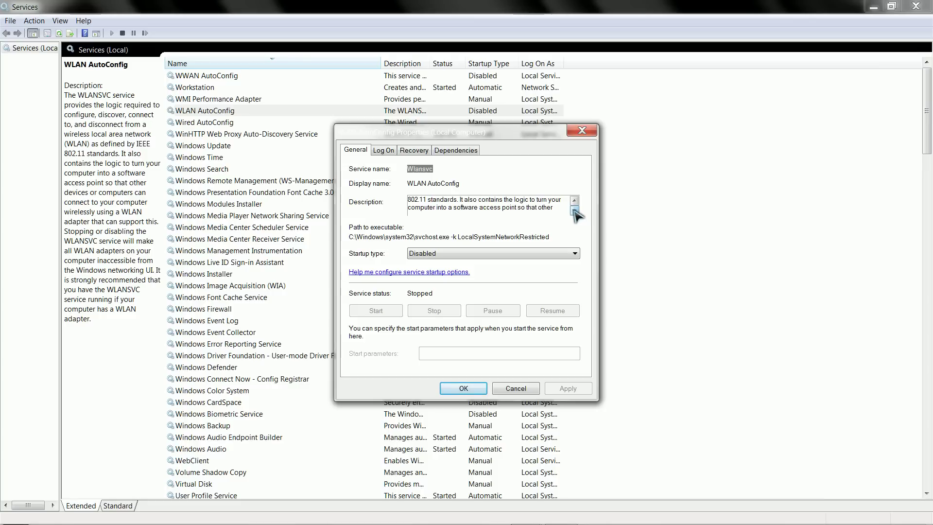
pyautogui.click(575, 210)
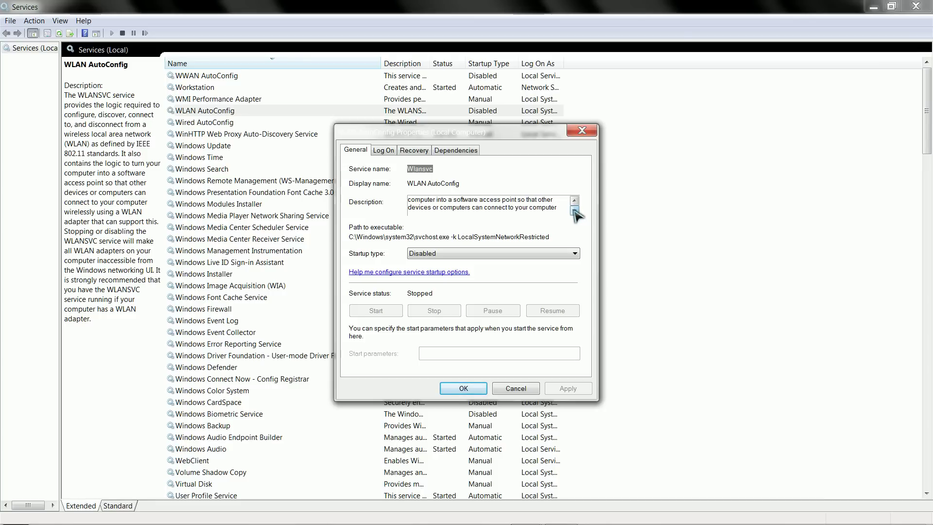
pyautogui.click(574, 210)
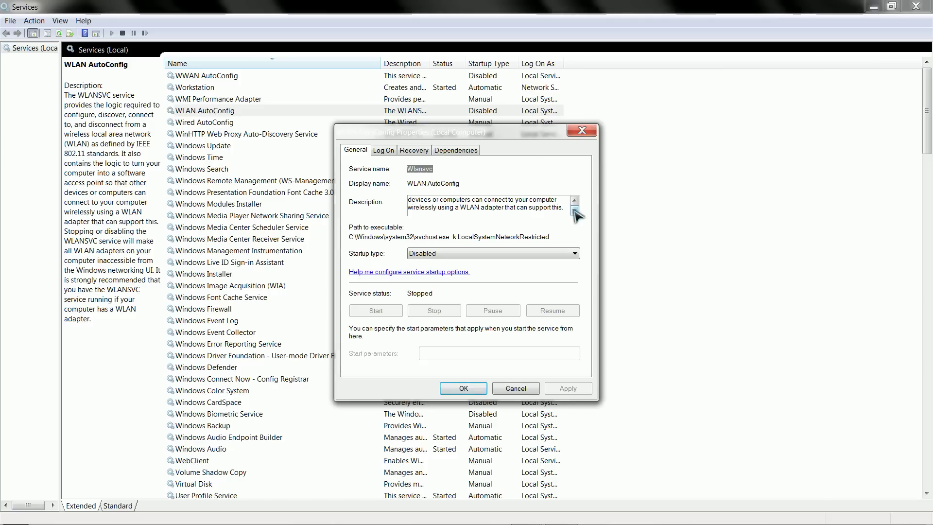
# Step: Set WLAN AutoConfig's startup type to Automatic, apply it, and start the service
pyautogui.click(549, 253)
pyautogui.click(516, 271)
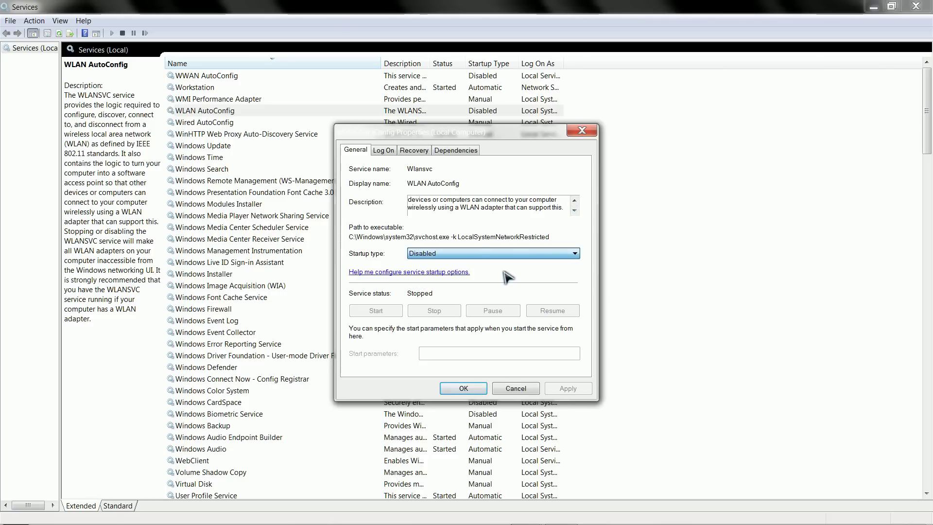
pyautogui.click(571, 388)
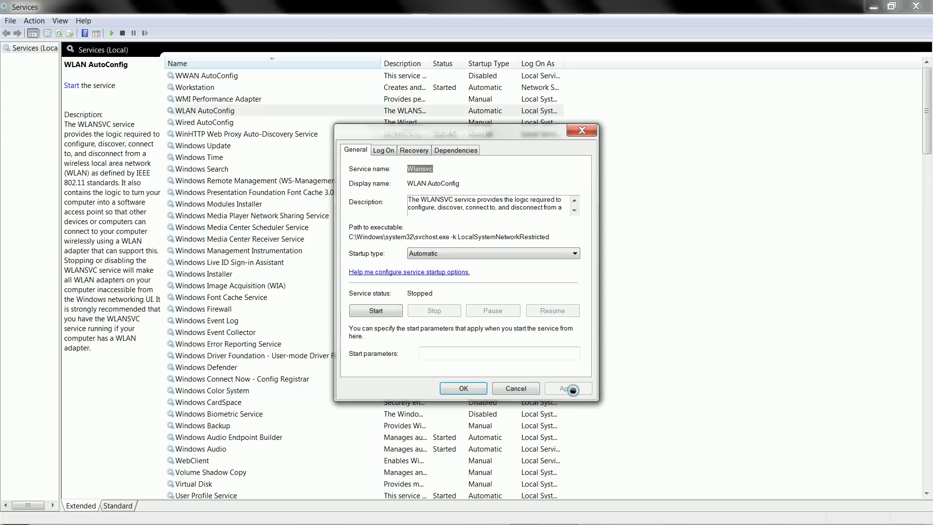
pyautogui.click(364, 313)
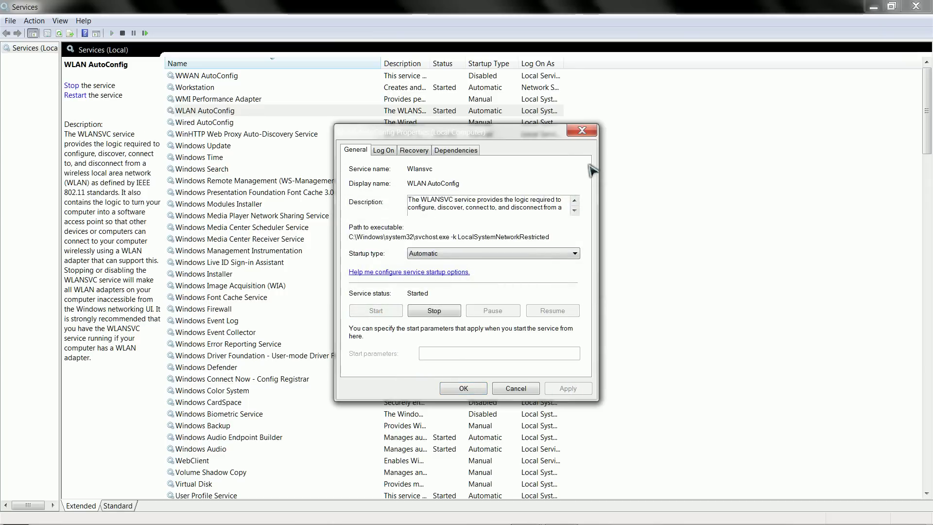
pyautogui.click(463, 388)
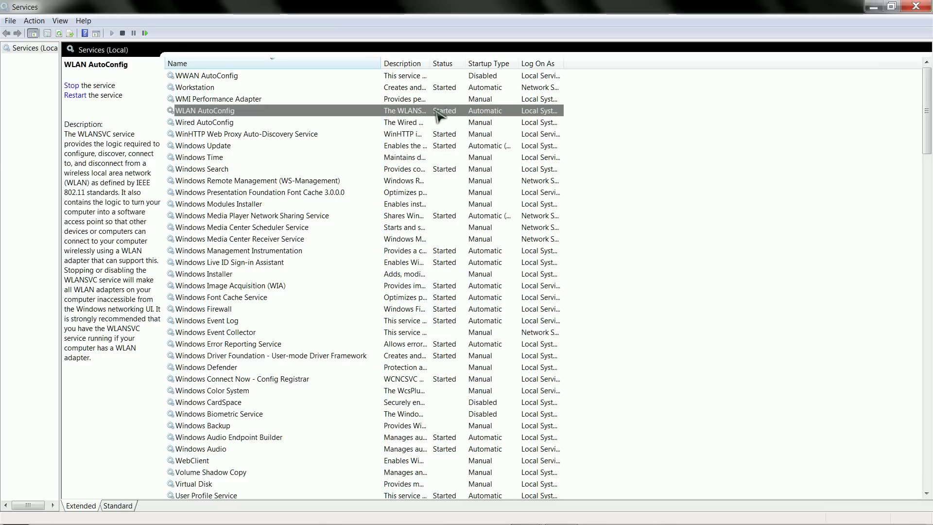
# Step: Close Services and go back to the Network Connections window
pyautogui.click(916, 6)
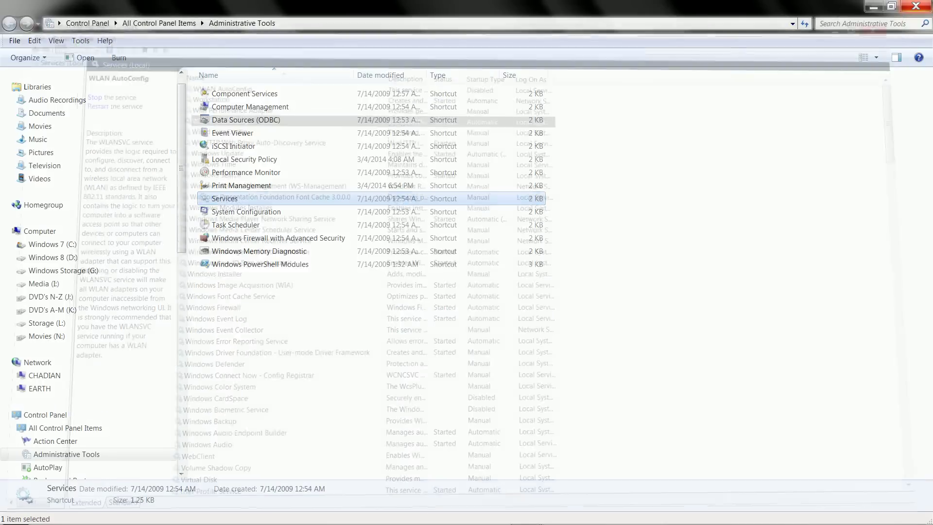
pyautogui.hotkey('alt', 'Left')
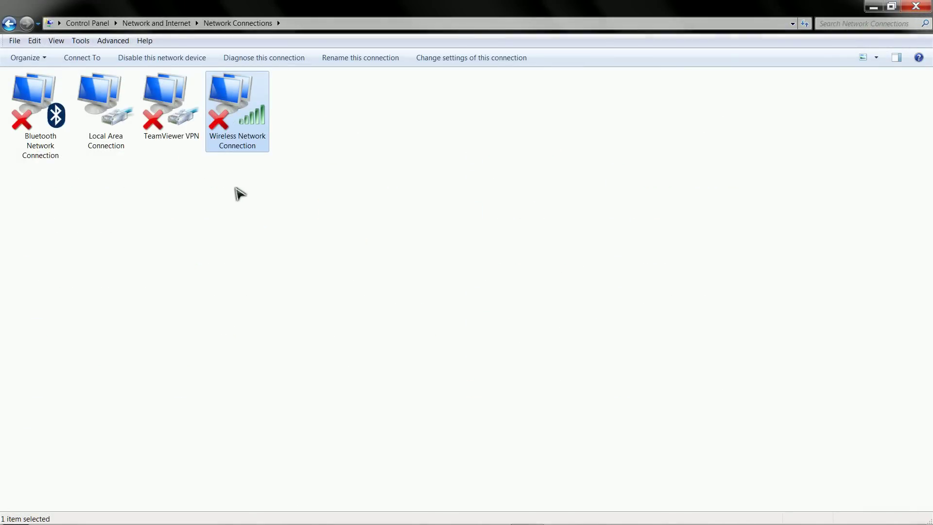
pyautogui.moveTo(821, 522)
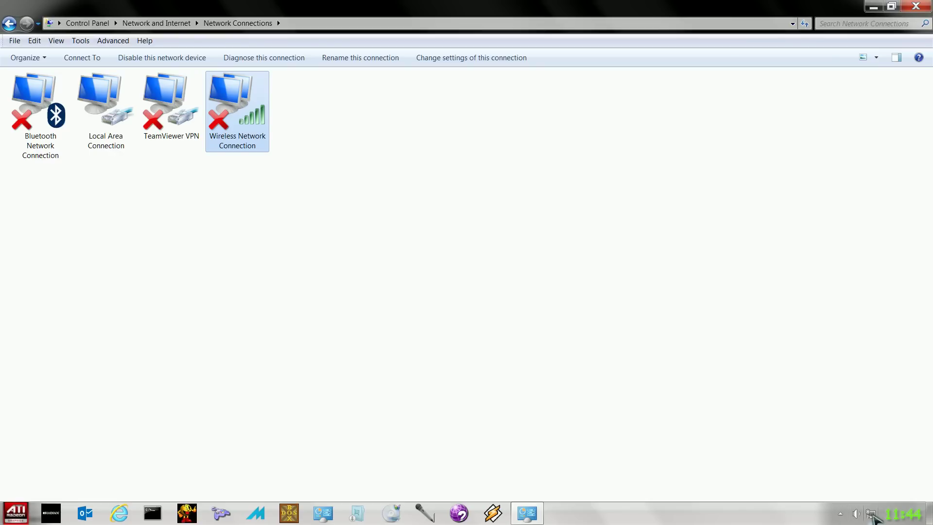
# Step: Connect the Wireless Network Connection to GuykingRear from the Connect / Disconnect network list
pyautogui.rightClick(216, 115)
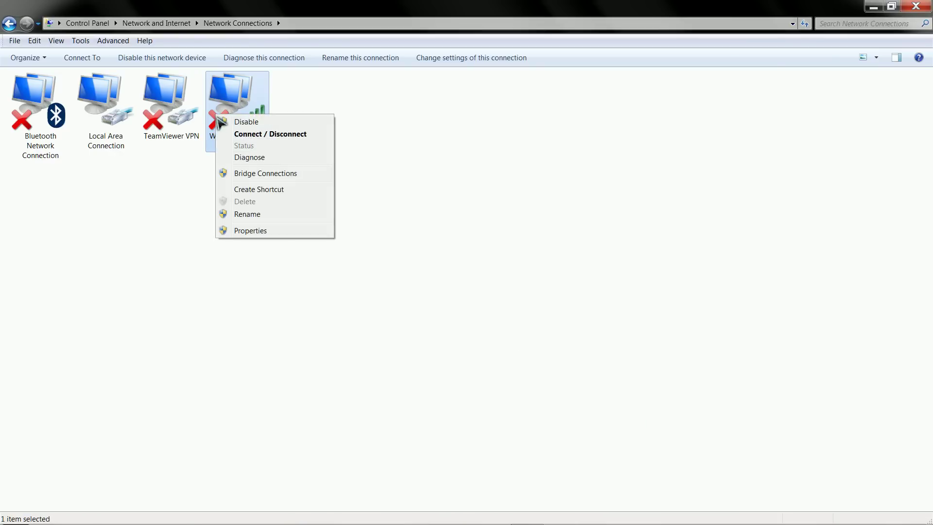
pyautogui.click(245, 134)
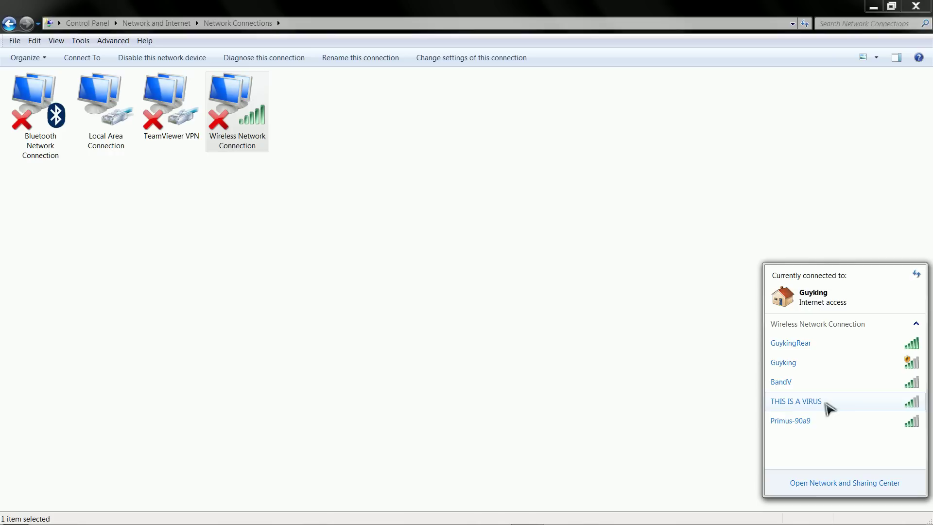
pyautogui.click(802, 346)
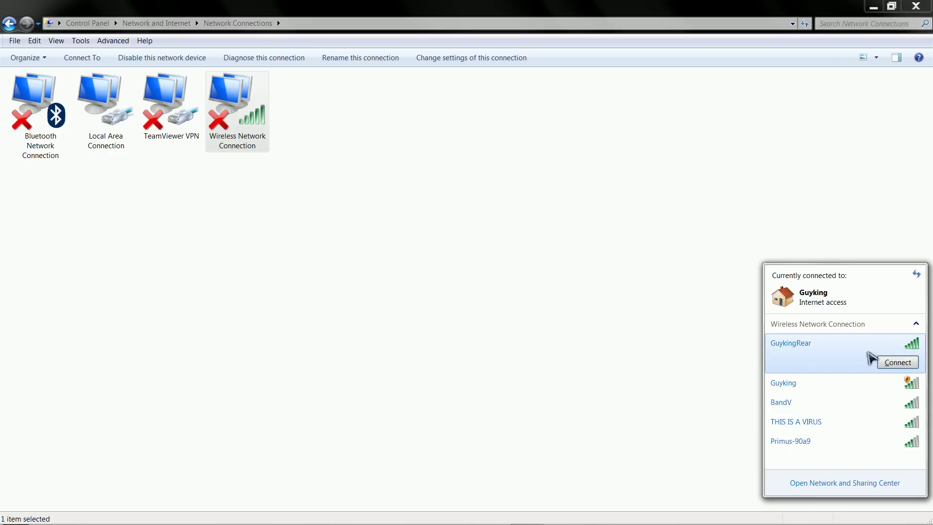
pyautogui.click(897, 363)
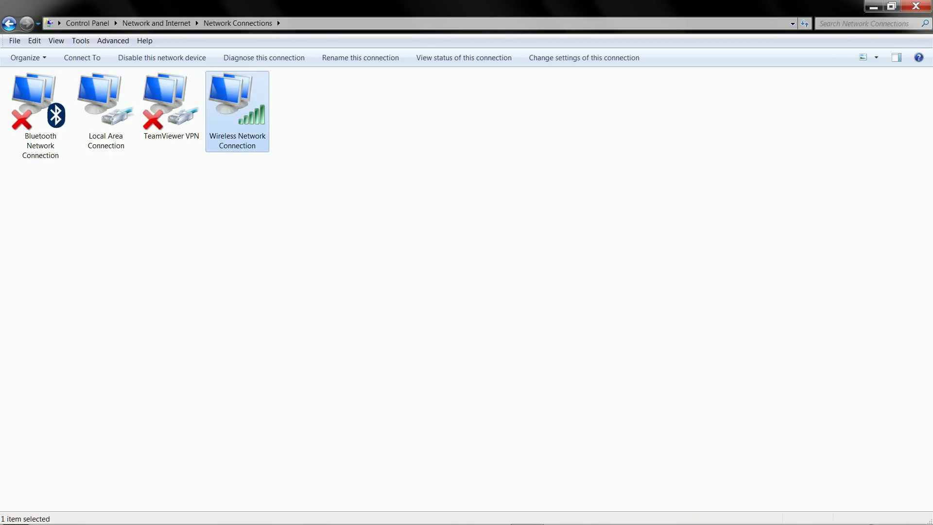
pyautogui.moveTo(871, 516)
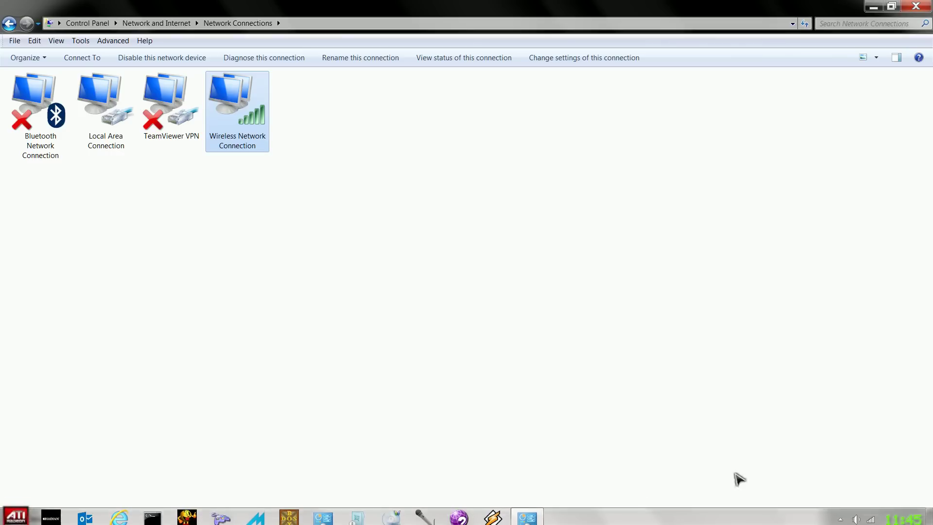
pyautogui.rightClick(870, 513)
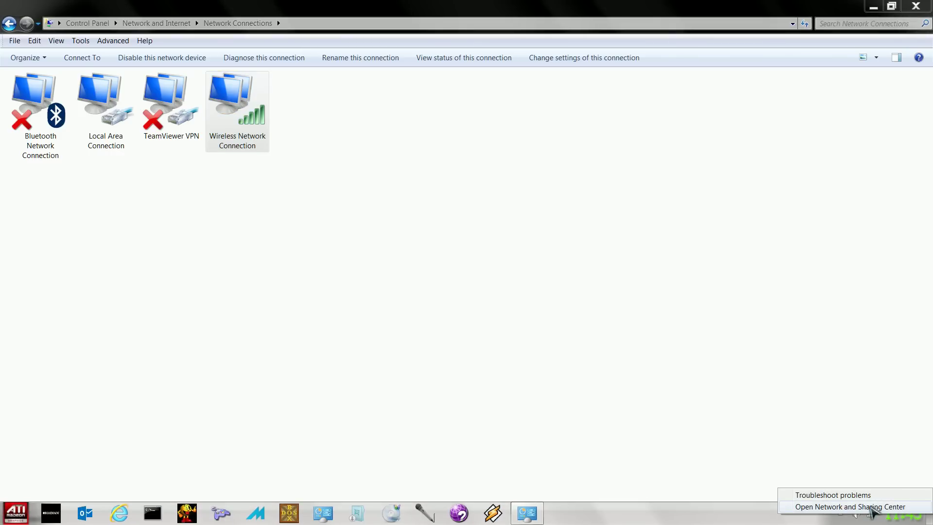
pyautogui.click(868, 505)
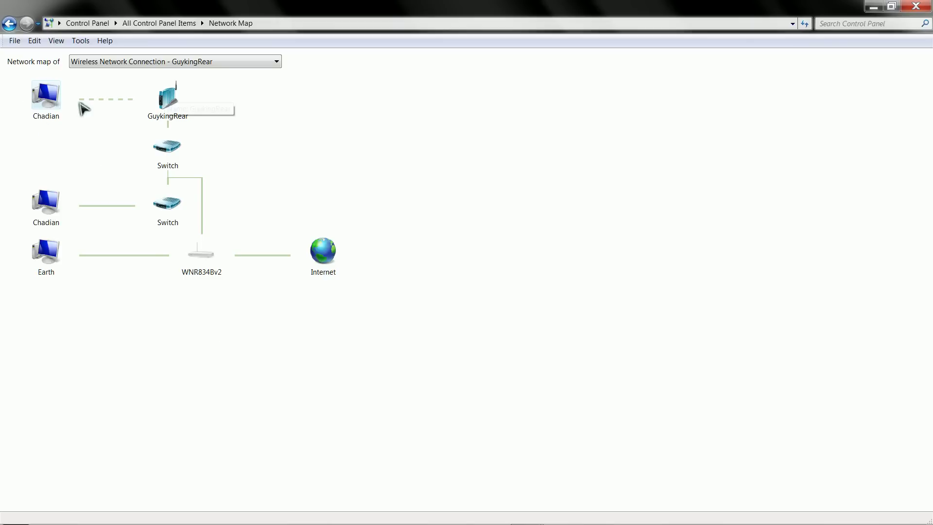
pyautogui.moveTo(49, 92)
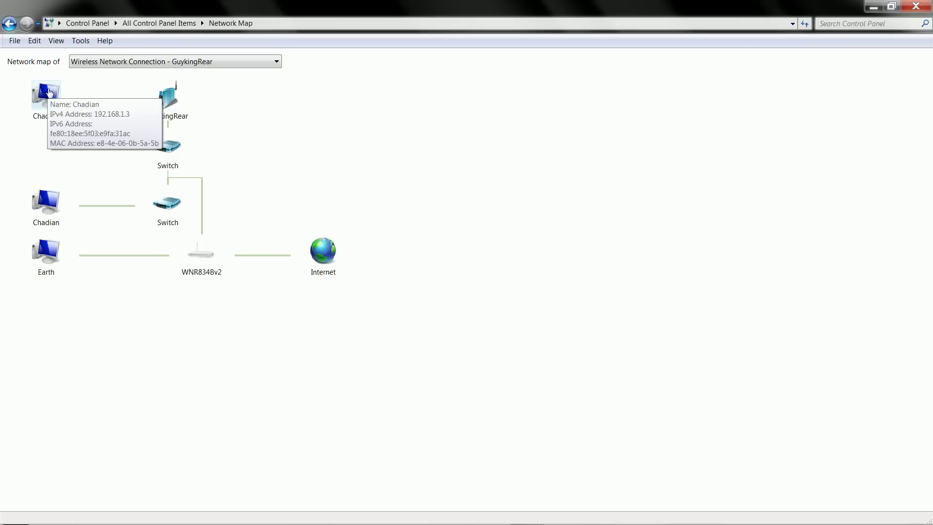
pyautogui.moveTo(181, 124)
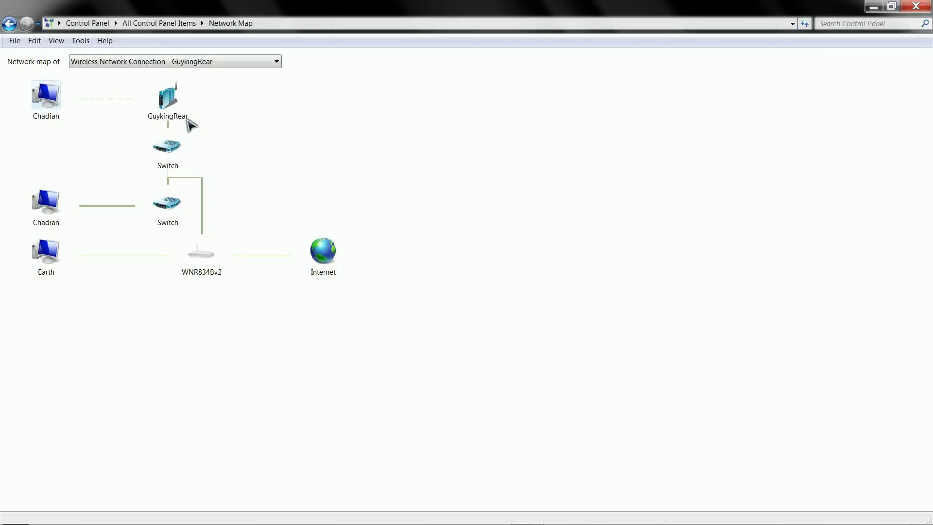
pyautogui.moveTo(207, 268)
pyautogui.click(915, 7)
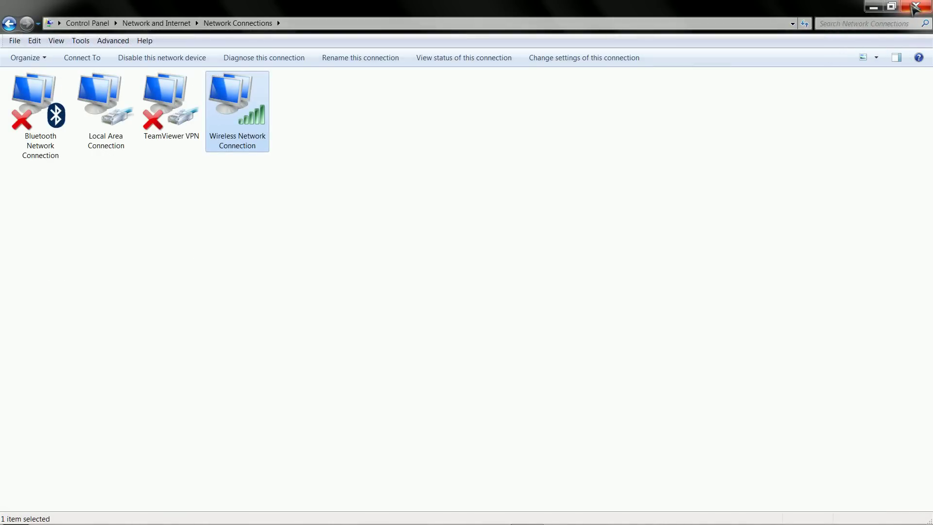
# Step: Close Network Connections and run 'netsh wlan show all' in an administrator Command Prompt
pyautogui.click(914, 6)
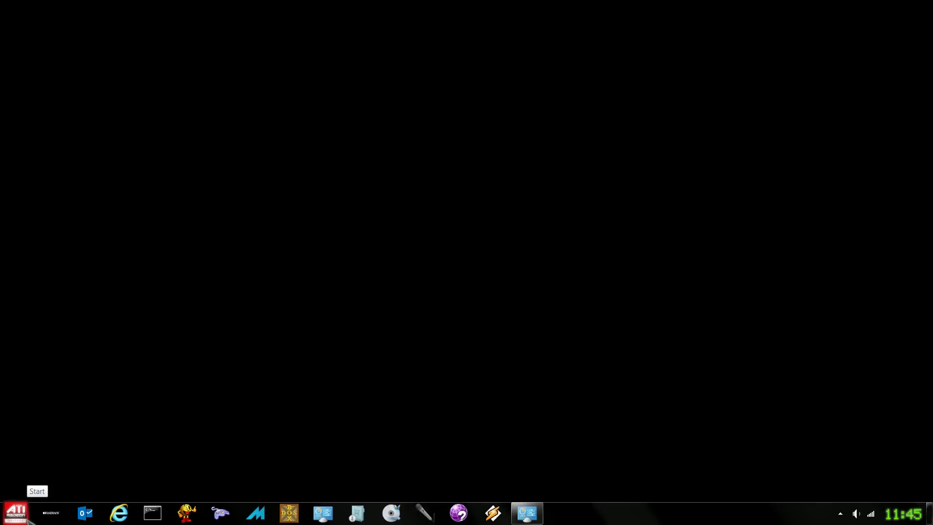
pyautogui.click(158, 517)
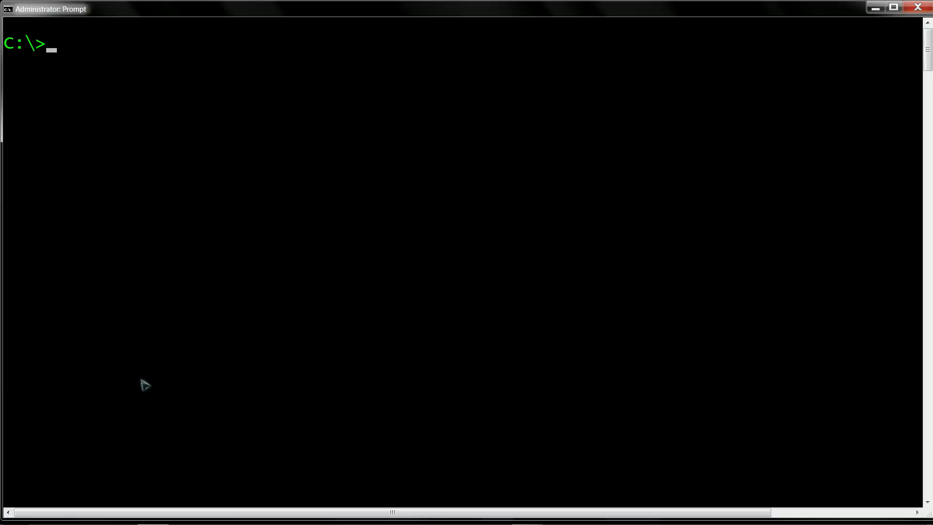
pyautogui.write('netsh wlan')
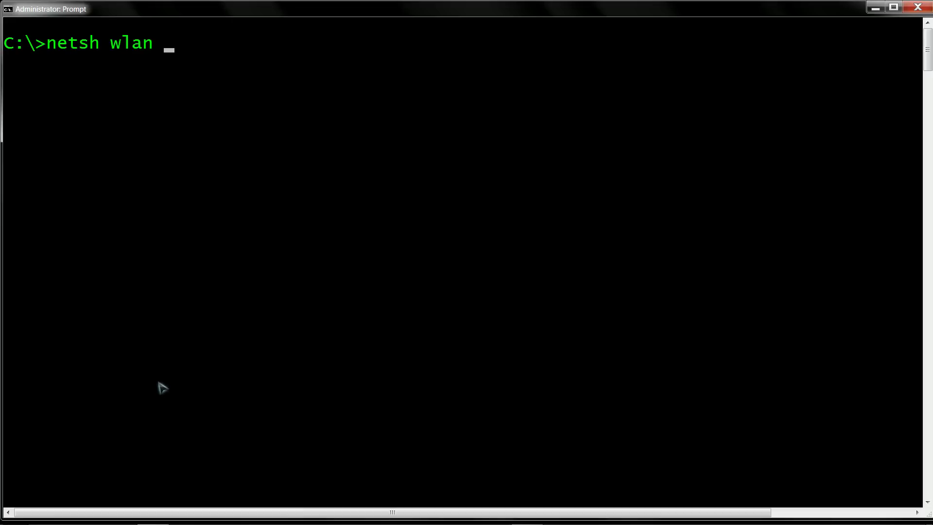
pyautogui.write(' show all')
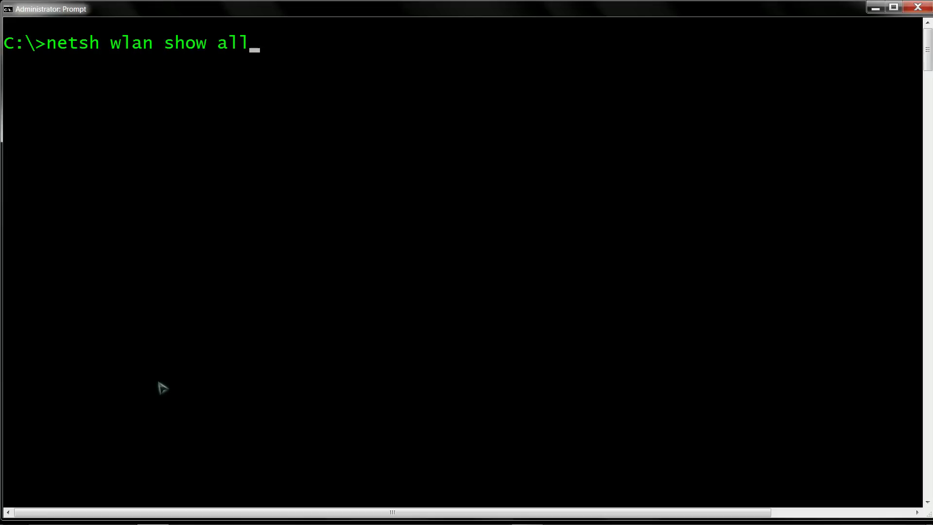
pyautogui.press('Return')
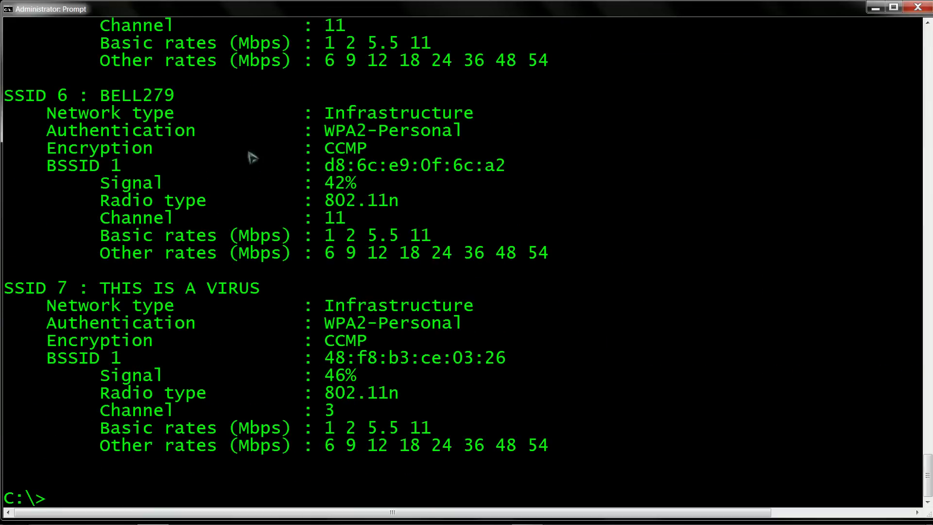
# Step: Scroll back through the netsh output to review nearby networks and saved profiles like GuykingRear
pyautogui.scroll(2, 227, 183)
pyautogui.scroll(10, 792, 115)
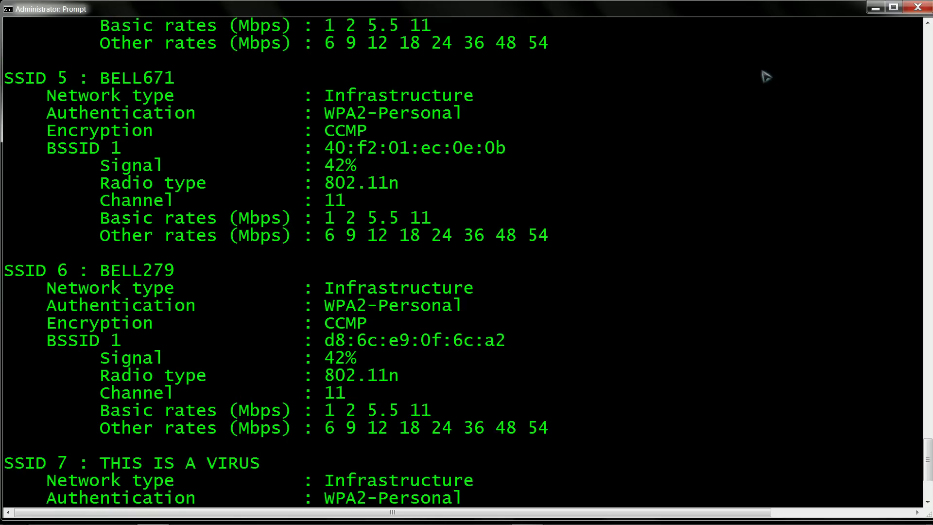
pyautogui.scroll(6, 786, 146)
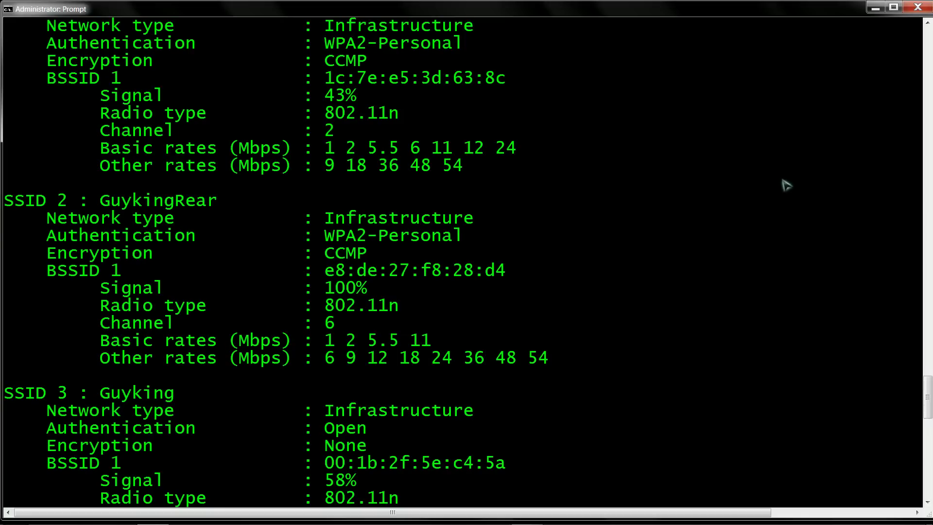
pyautogui.scroll(4, 782, 199)
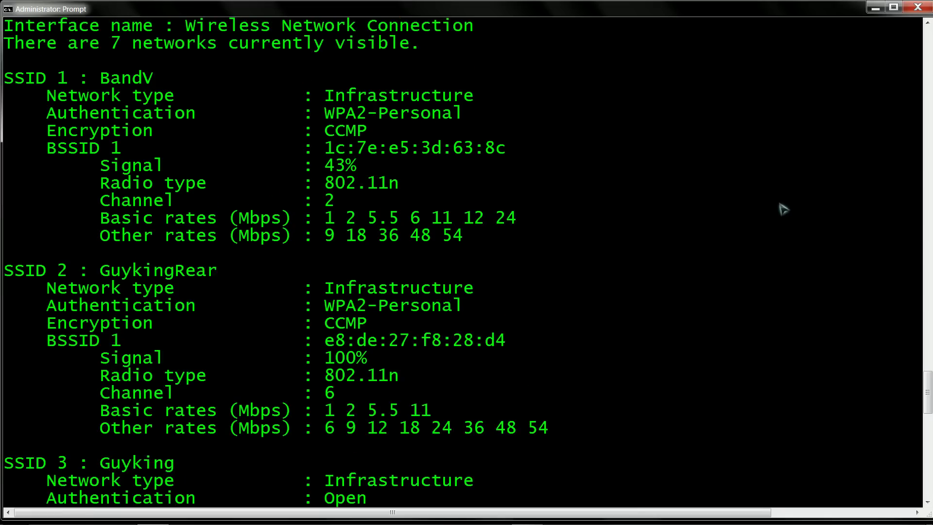
pyautogui.scroll(2, 776, 235)
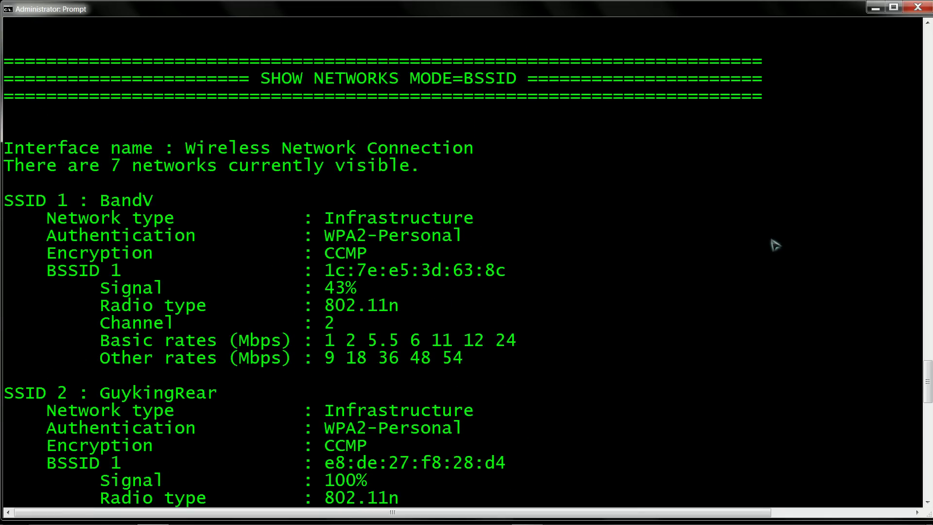
pyautogui.scroll(9, 774, 248)
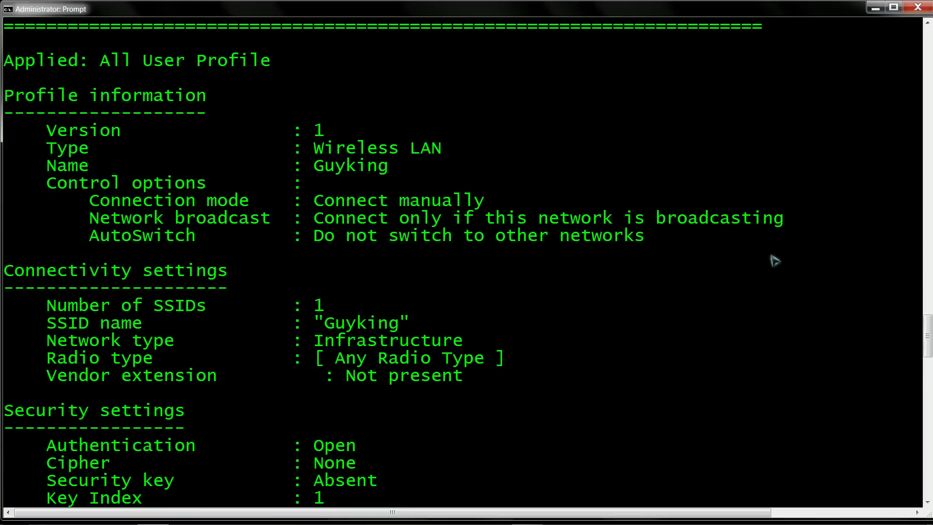
pyautogui.scroll(2, 774, 259)
pyautogui.scroll(4, 774, 261)
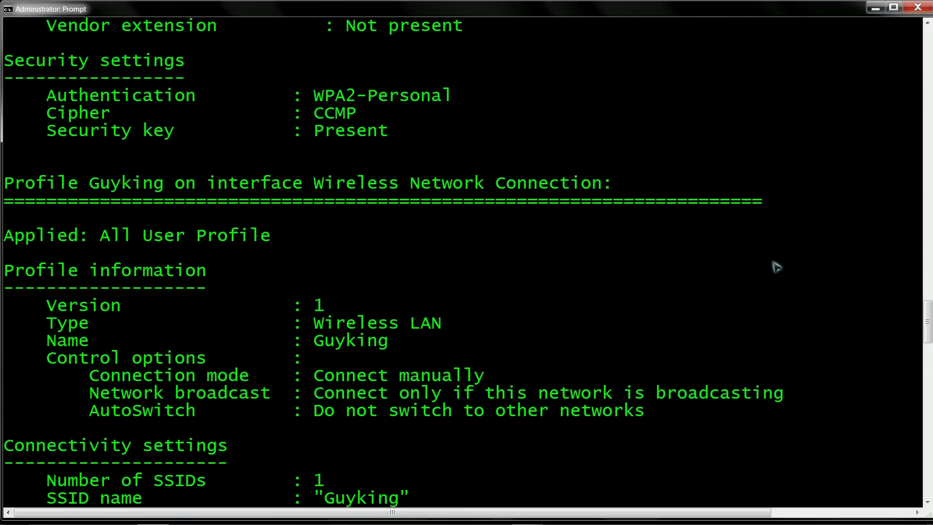
pyautogui.scroll(10, 778, 270)
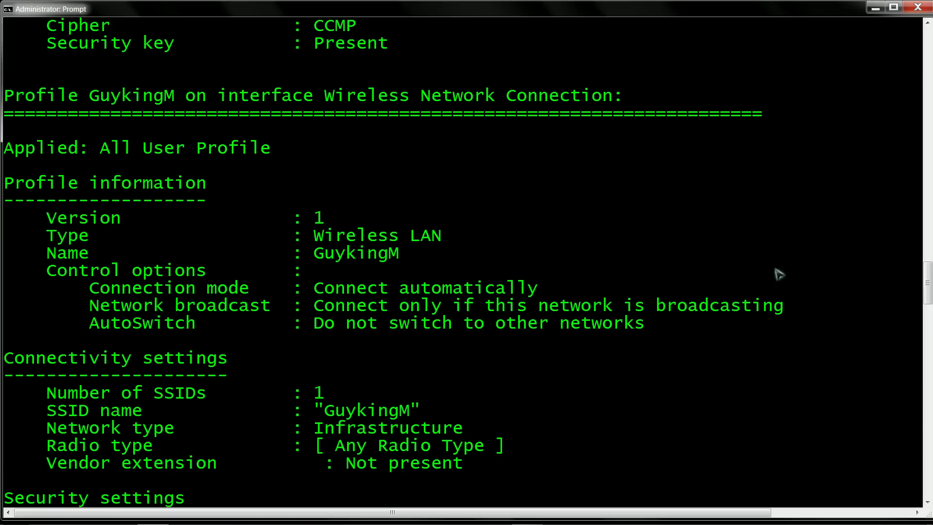
pyautogui.scroll(7, 779, 275)
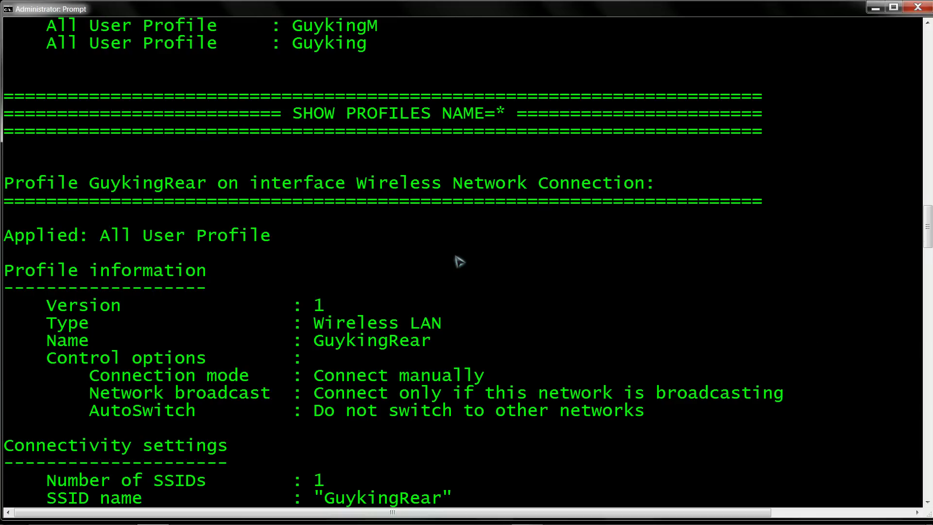
pyautogui.scroll(7, 449, 261)
pyautogui.scroll(3, 444, 271)
pyautogui.scroll(-9, 437, 270)
pyautogui.scroll(-5, 419, 280)
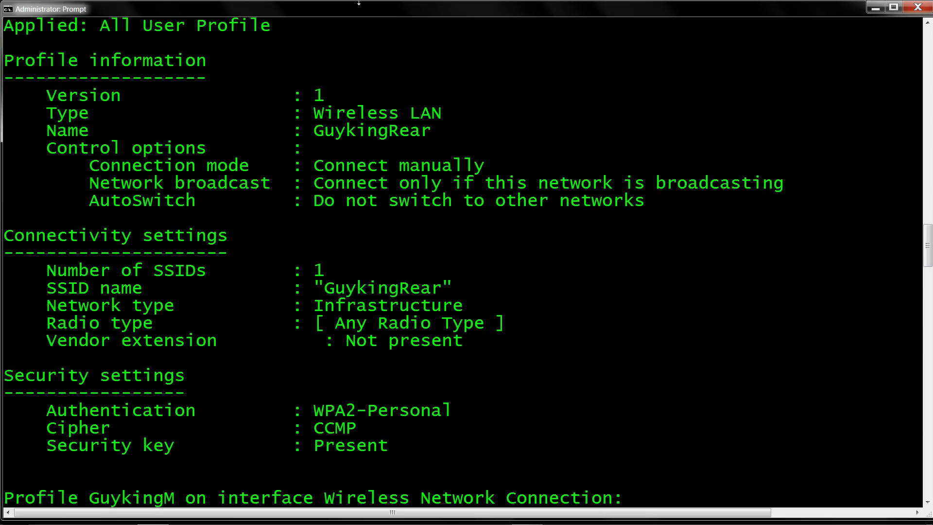
# Step: Clear the console with cls and run 'netsh lan show profiles'
pyautogui.write('cls')
pyautogui.press('Return')
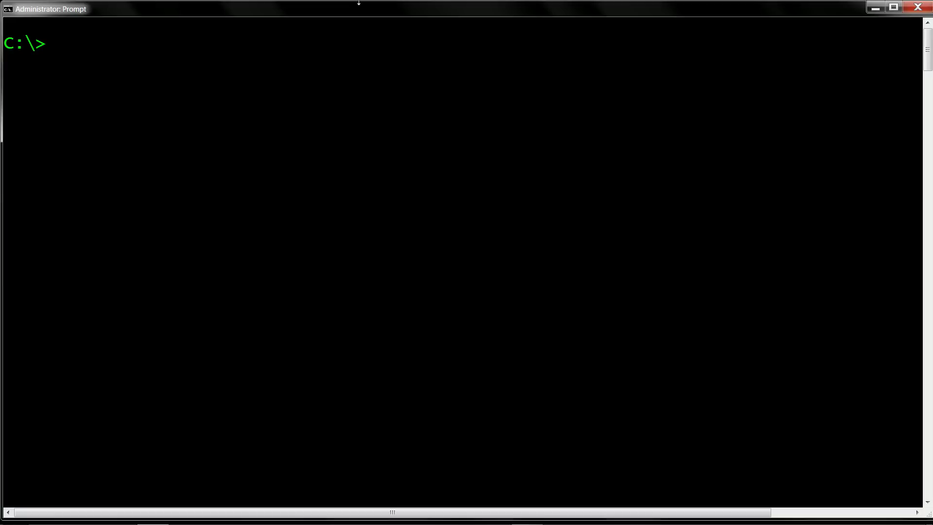
pyautogui.write('netsh lan show')
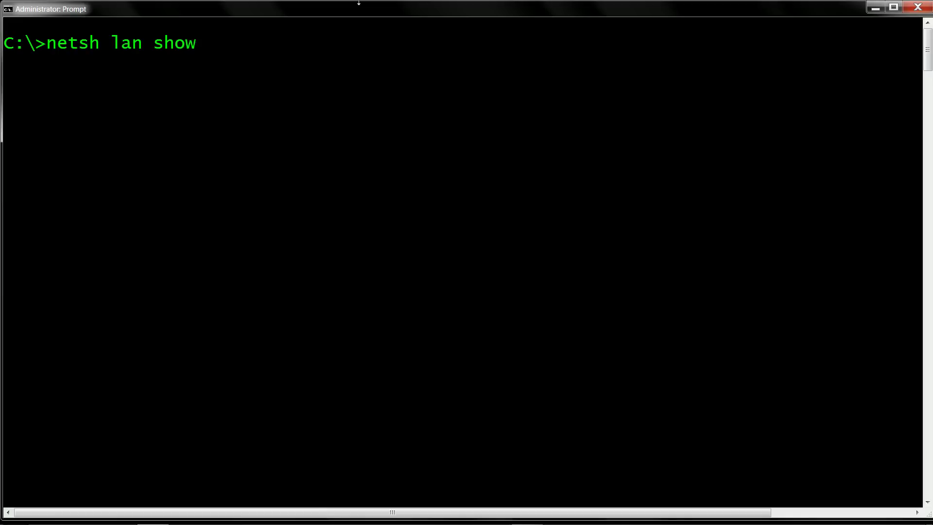
pyautogui.write(' profiles')
pyautogui.press('Return')
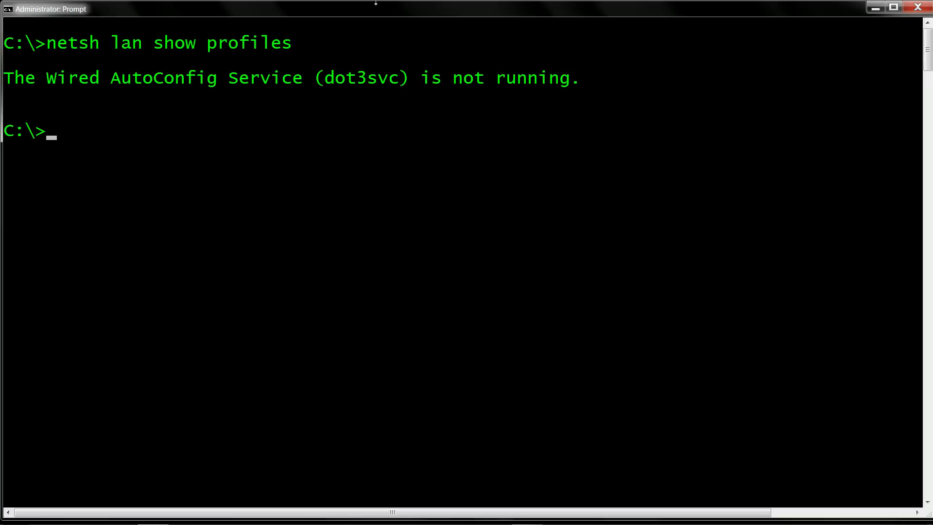
# Step: Start dot3svc with 'sc start dot3svc' and list the wired LAN profiles again
pyautogui.write('sc start')
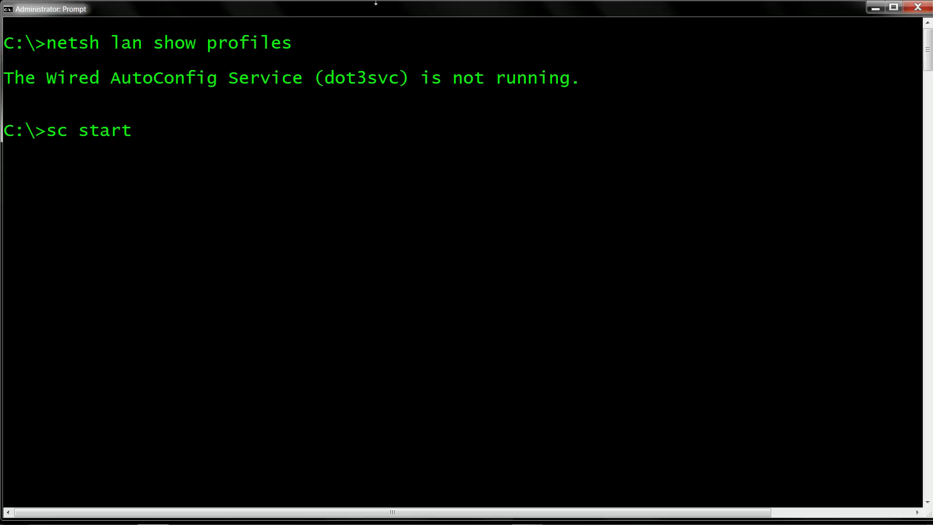
pyautogui.write(' dot3svc')
pyautogui.press('Return')
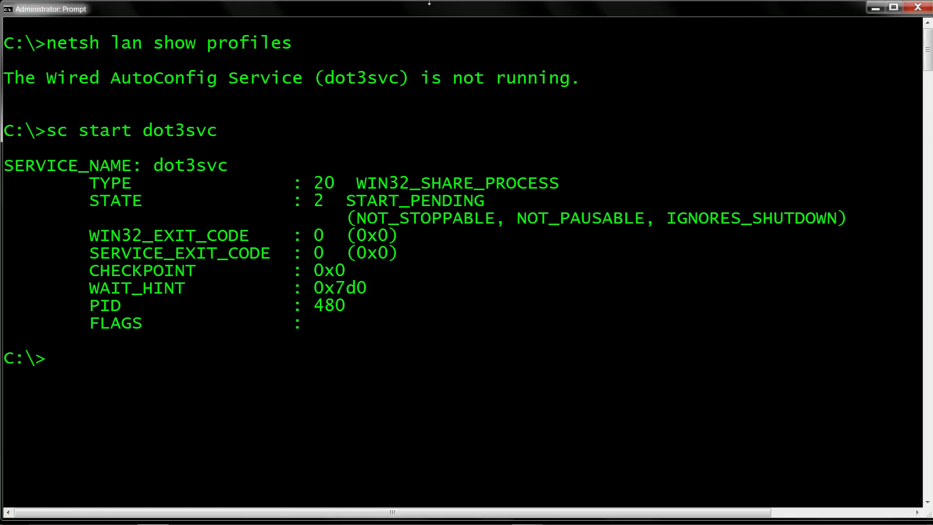
pyautogui.write('netsh')
pyautogui.write('lan show')
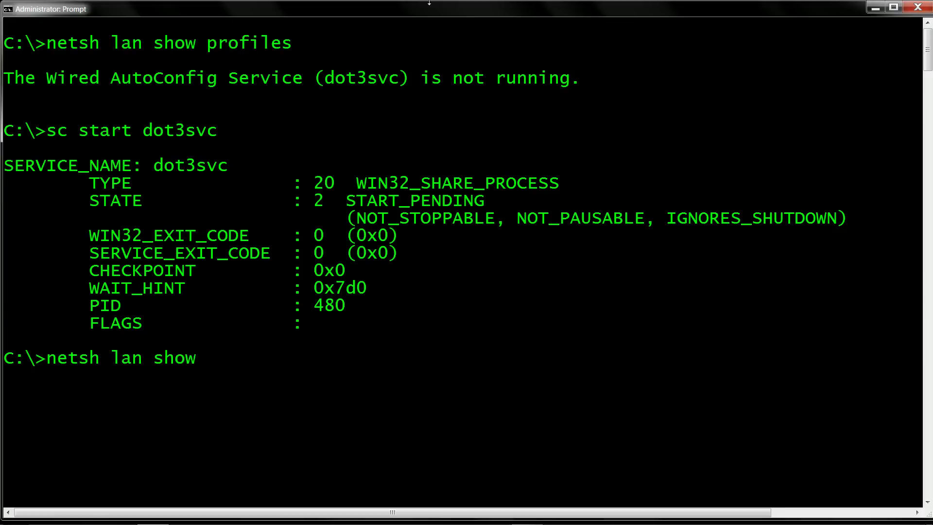
pyautogui.write(' profiles')
pyautogui.press('Return')
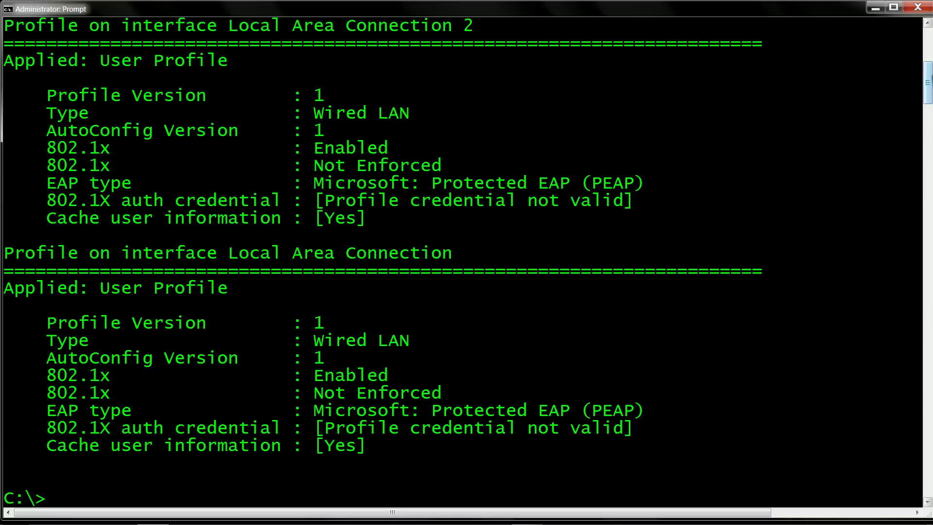
pyautogui.moveTo(927, 83)
pyautogui.mouseDown()
pyautogui.moveTo(927, 49)
pyautogui.moveTo(926, 85)
pyautogui.moveTo(923, 74)
pyautogui.mouseUp()
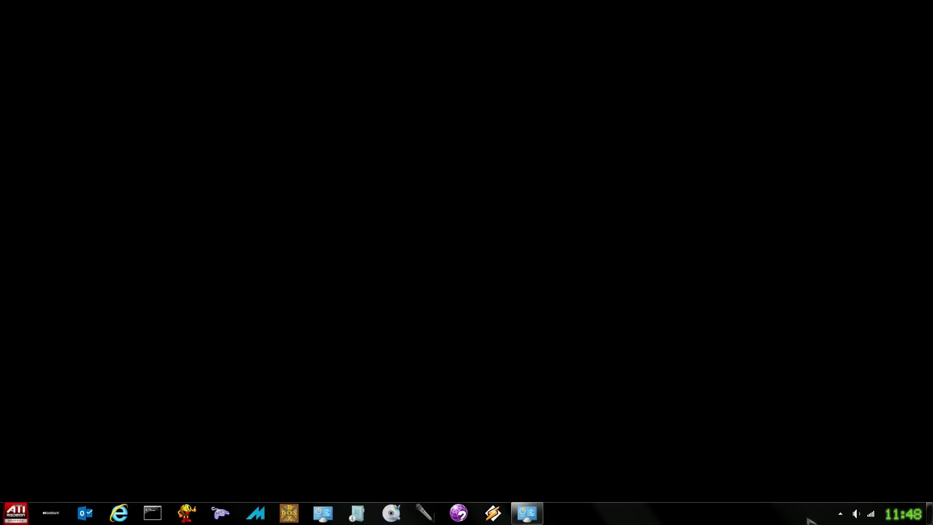
# Step: Open the Services console, sort names in descending order and select WLAN AutoConfig
pyautogui.rightClick(870, 513)
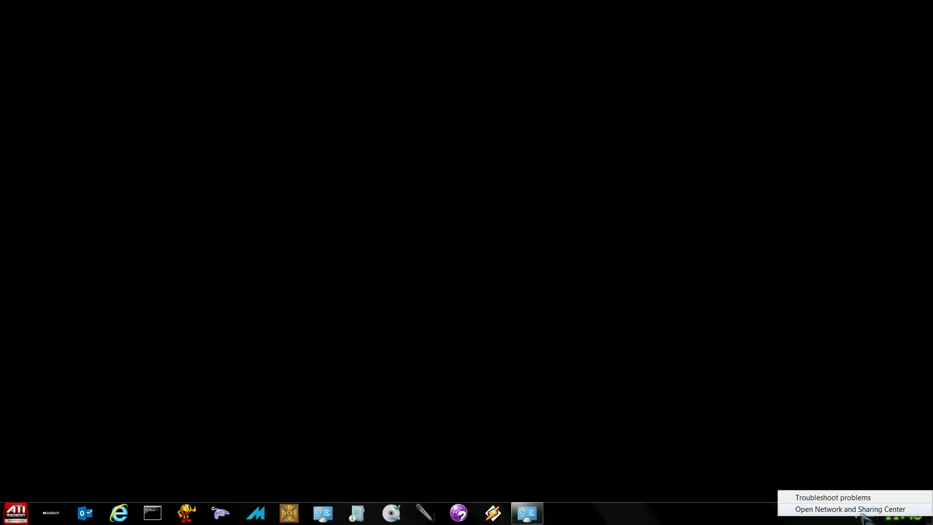
pyautogui.press('super')
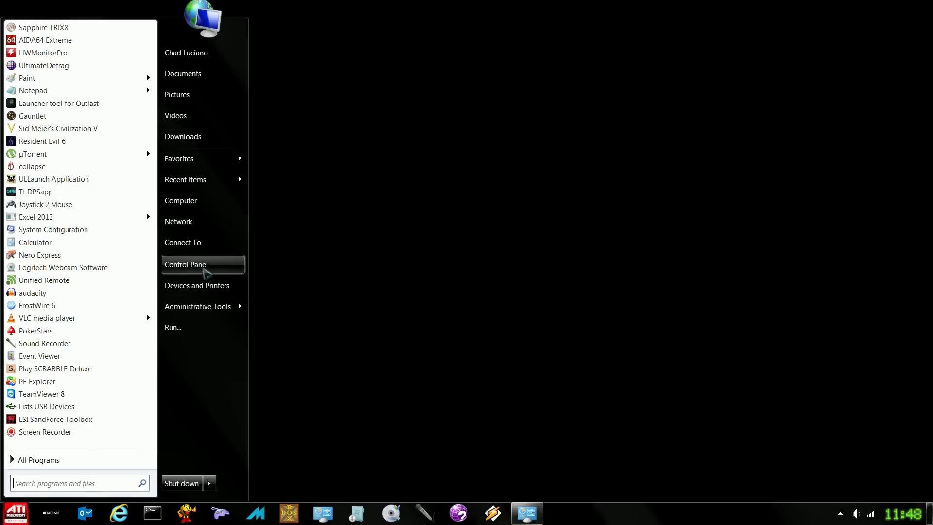
pyautogui.moveTo(221, 306)
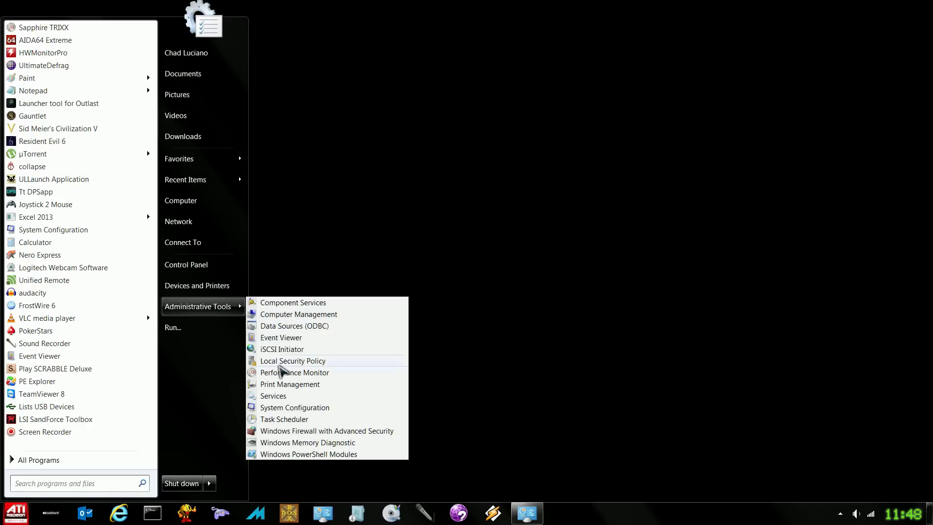
pyautogui.click(273, 396)
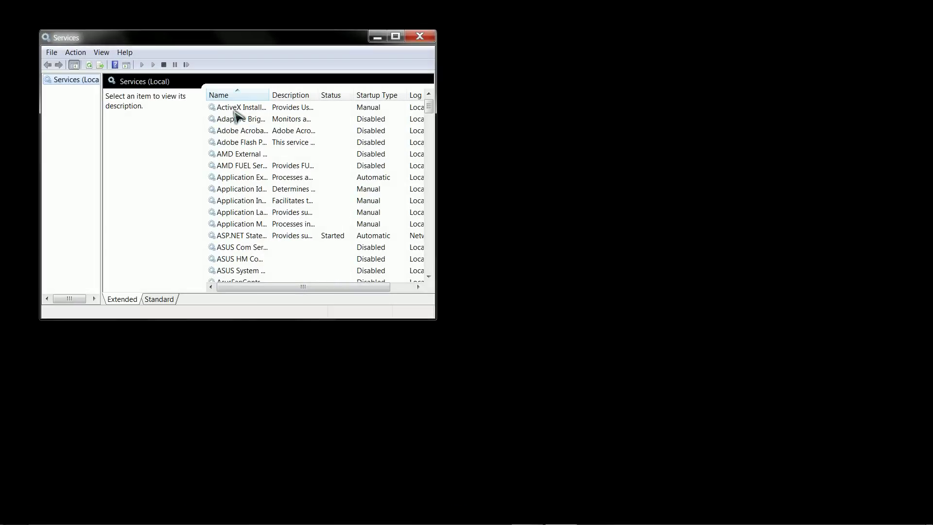
pyautogui.click(226, 96)
pyautogui.click(249, 143)
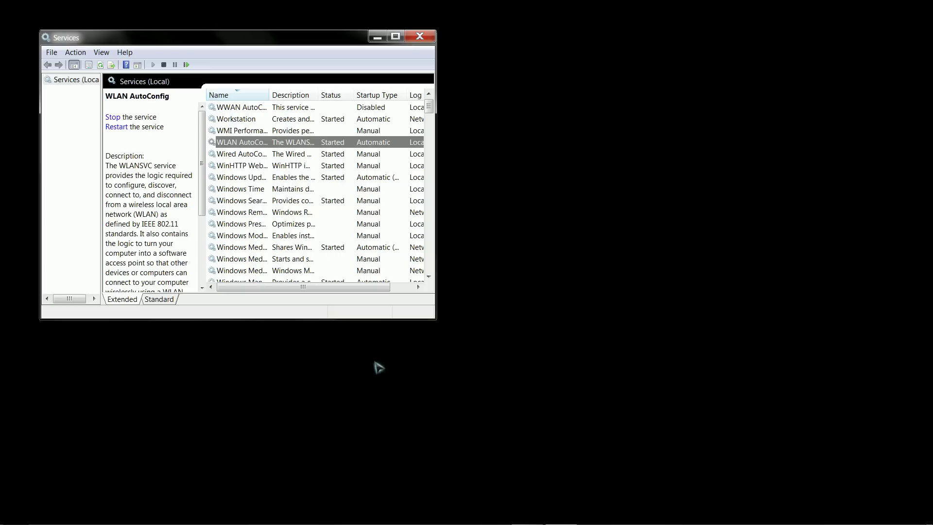
# Step: Set WLAN AutoConfig's startup type to Disabled, stop the service, and return to the desktop
pyautogui.click(395, 36)
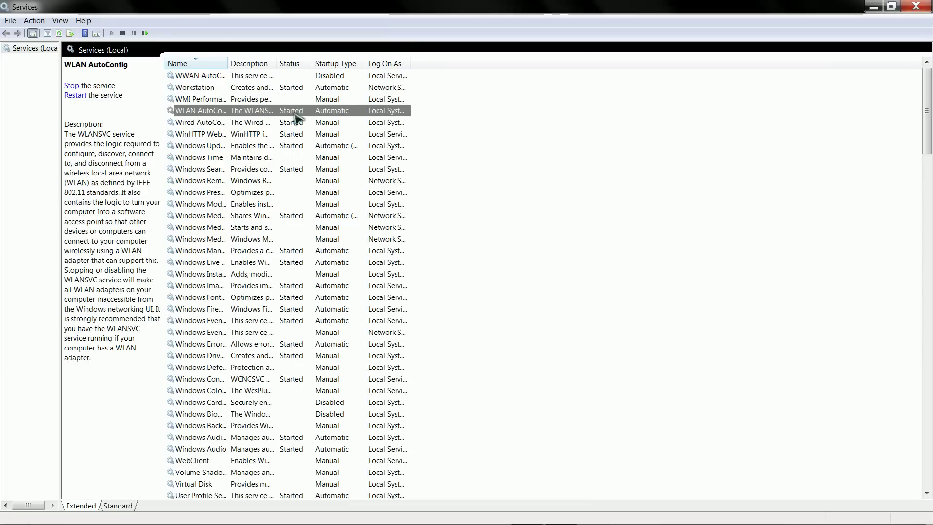
pyautogui.doubleClick(195, 112)
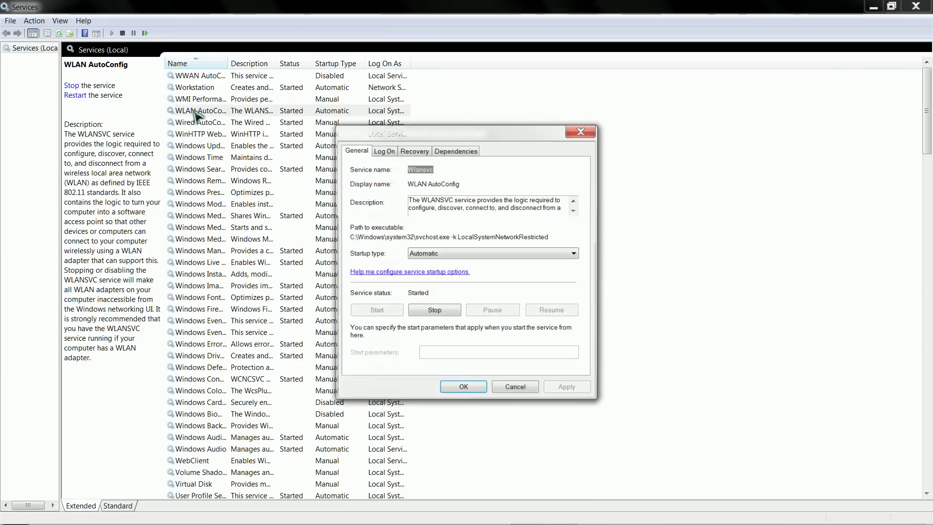
pyautogui.click(444, 253)
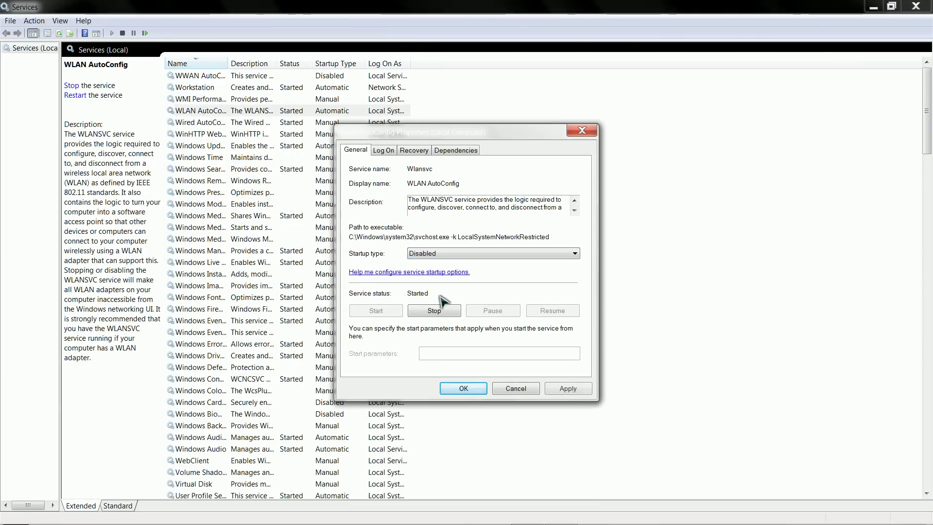
pyautogui.click(442, 310)
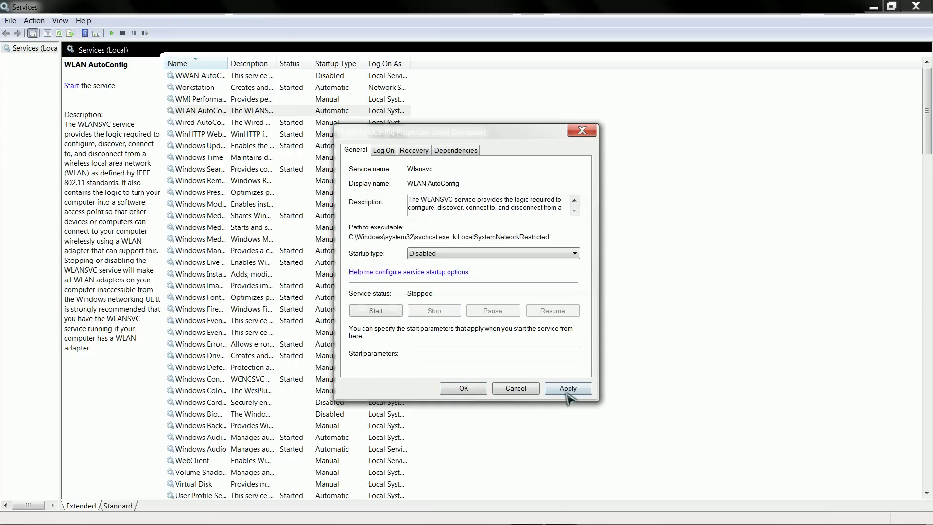
pyautogui.click(564, 388)
pyautogui.click(462, 388)
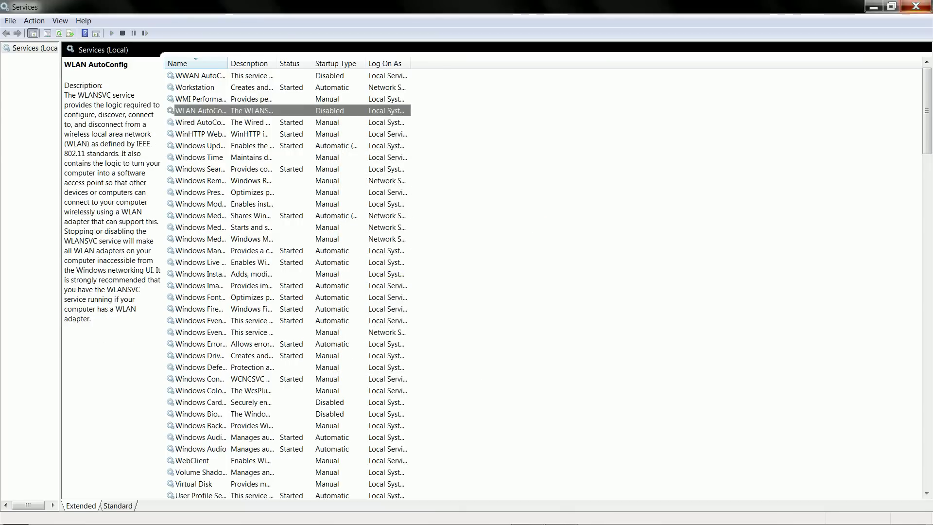
pyautogui.press('super+d')
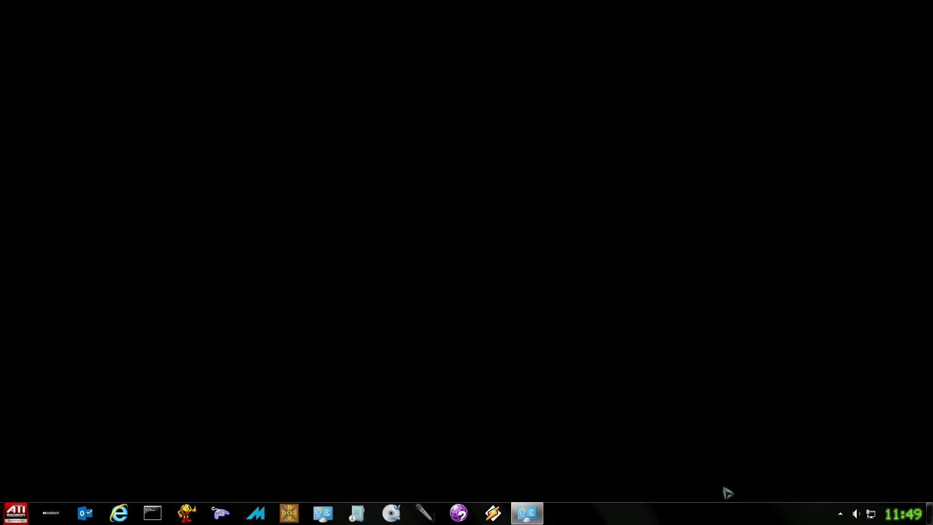
# Step: Disable the Wireless Network Connection adapter from Network and Sharing Center's adapter settings
pyautogui.moveTo(804, 512)
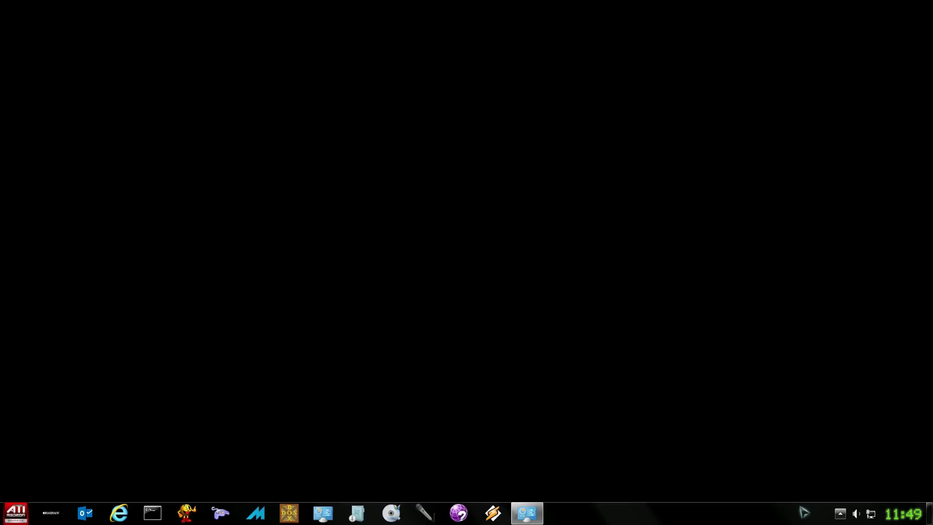
pyautogui.click(870, 514)
pyautogui.click(850, 483)
pyautogui.click(57, 85)
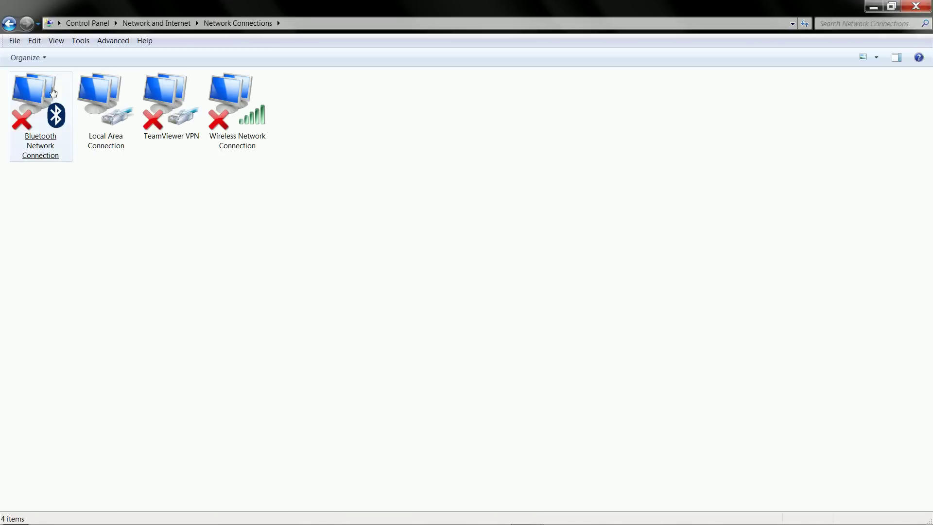
pyautogui.rightClick(242, 146)
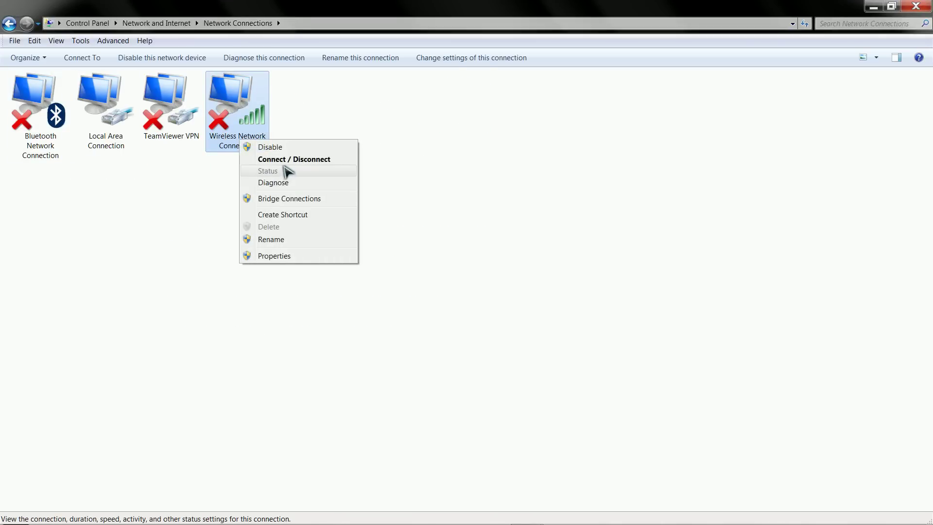
pyautogui.click(271, 148)
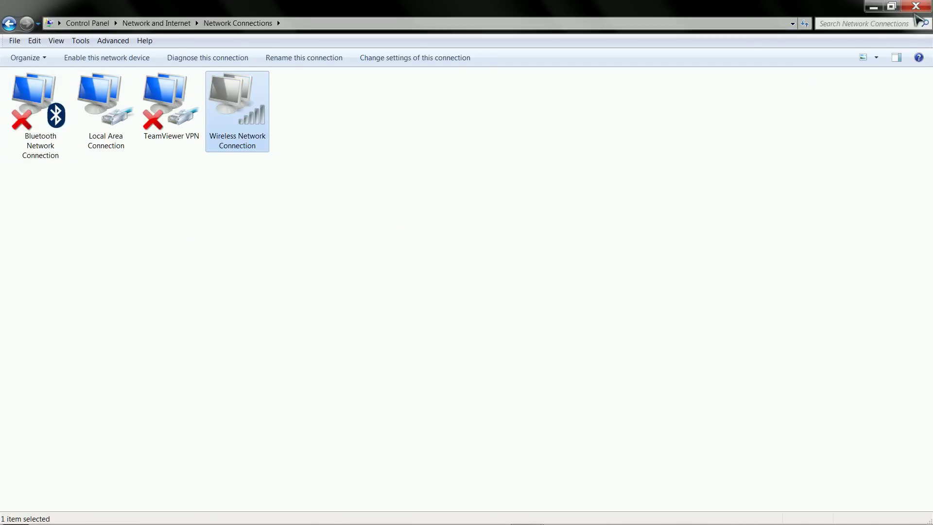